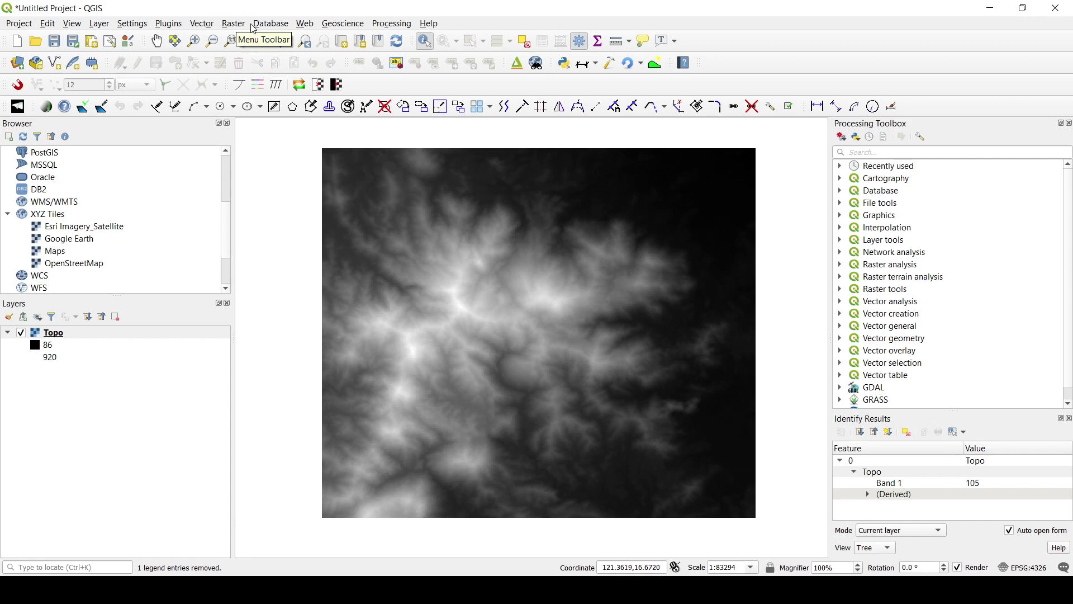
Search the Processing Toolbox for the raster calculator with "raster ca" and clear the search.
click(233, 25)
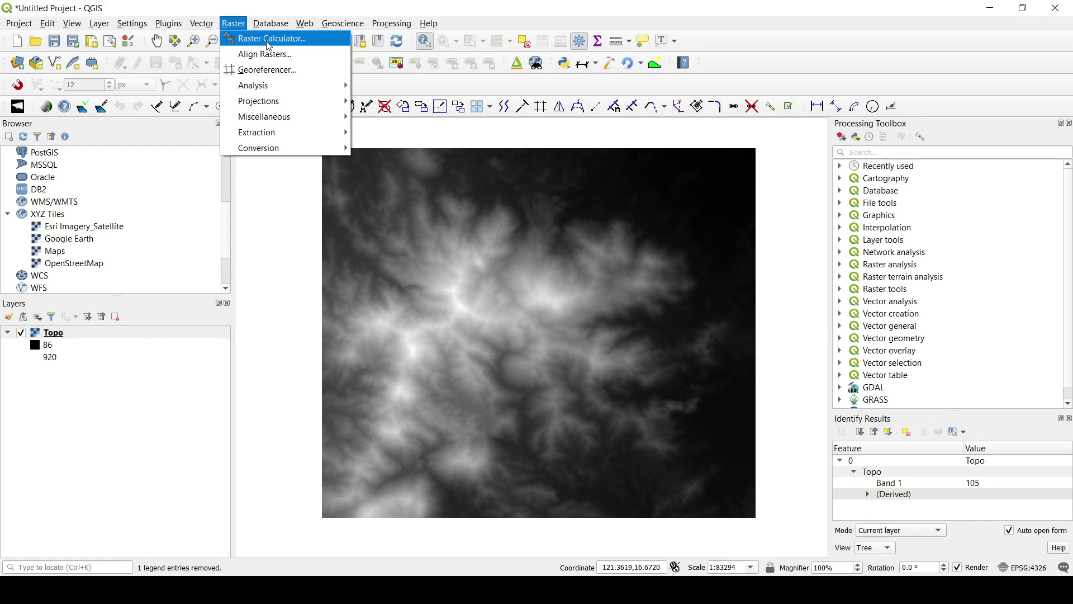
click(864, 152)
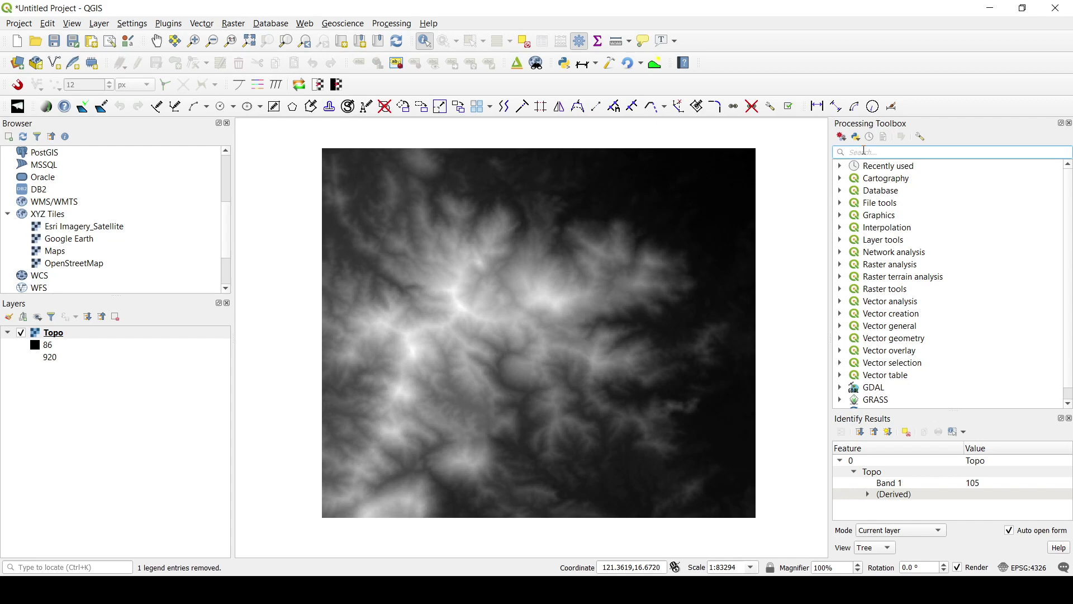
text(raster )
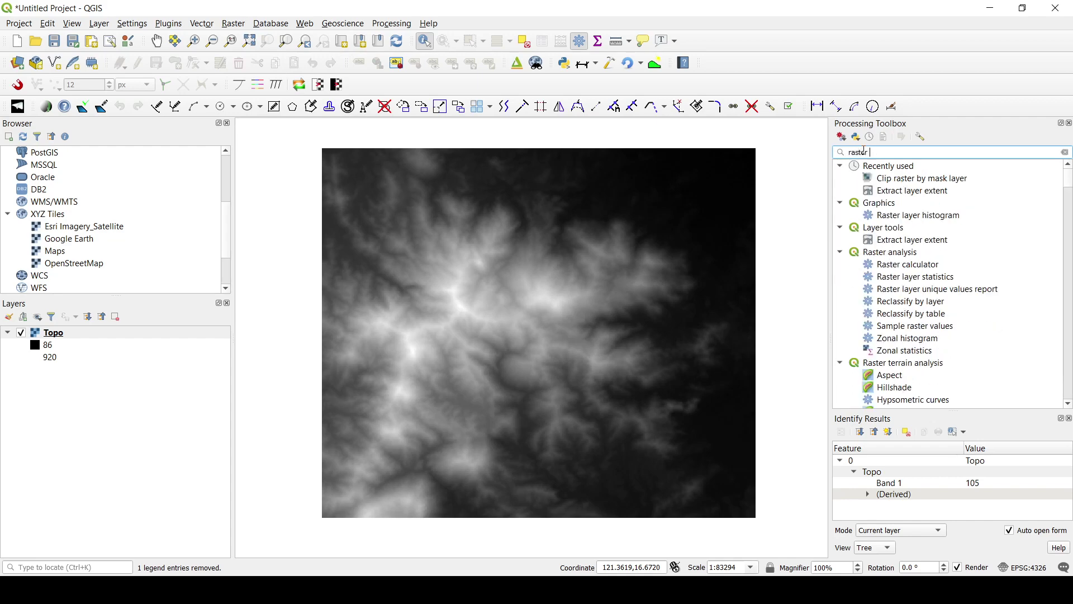
text(ca)
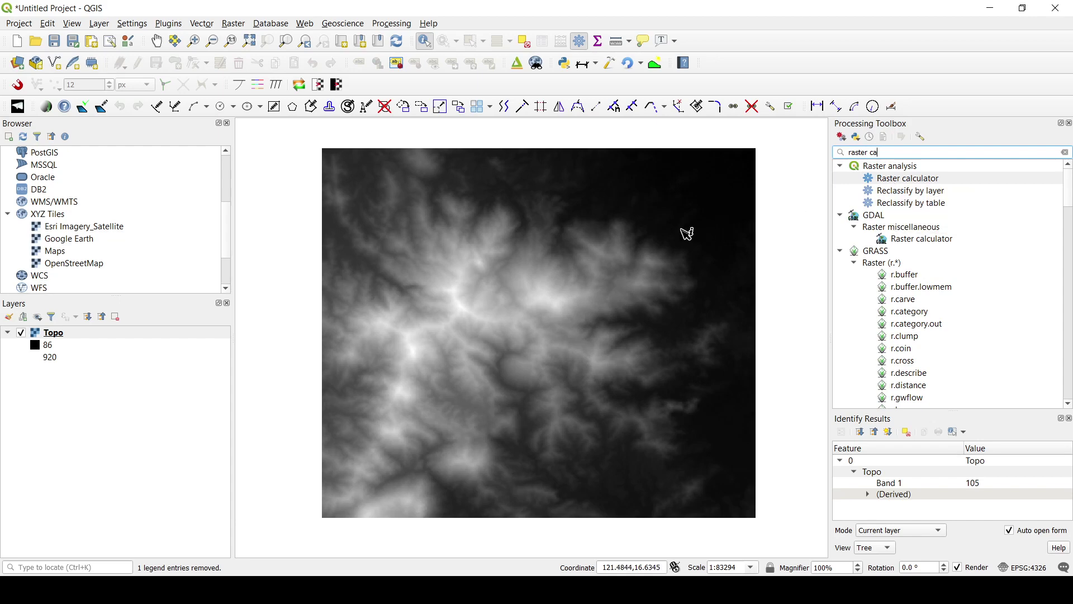
drag(895, 153, 847, 154)
key(BackSpace)
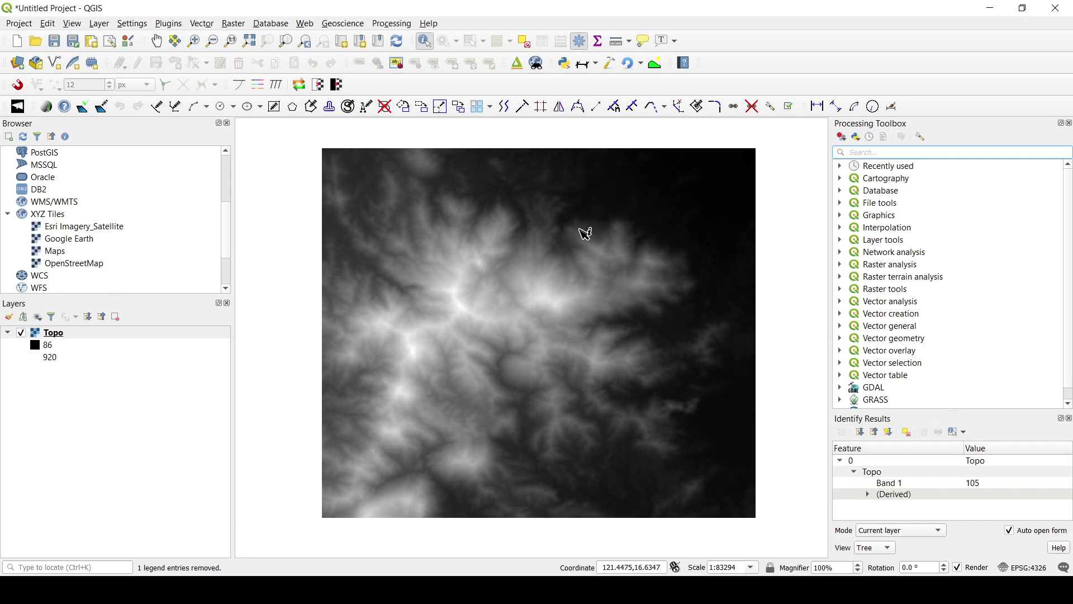
Open the Raster Calculator for the Topo layer.
drag(587, 244, 592, 247)
click(233, 23)
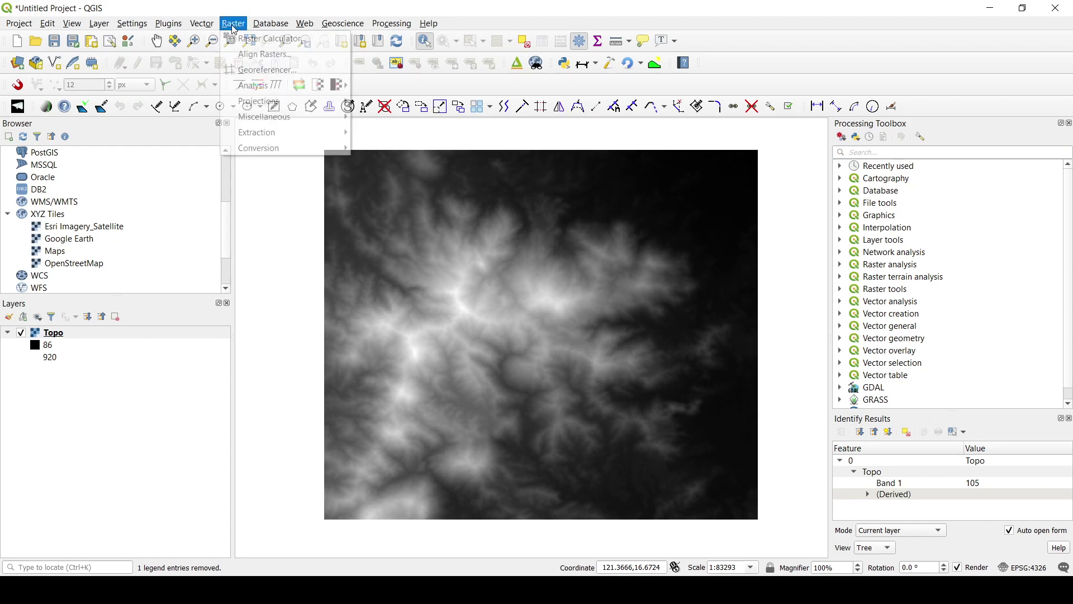
click(260, 39)
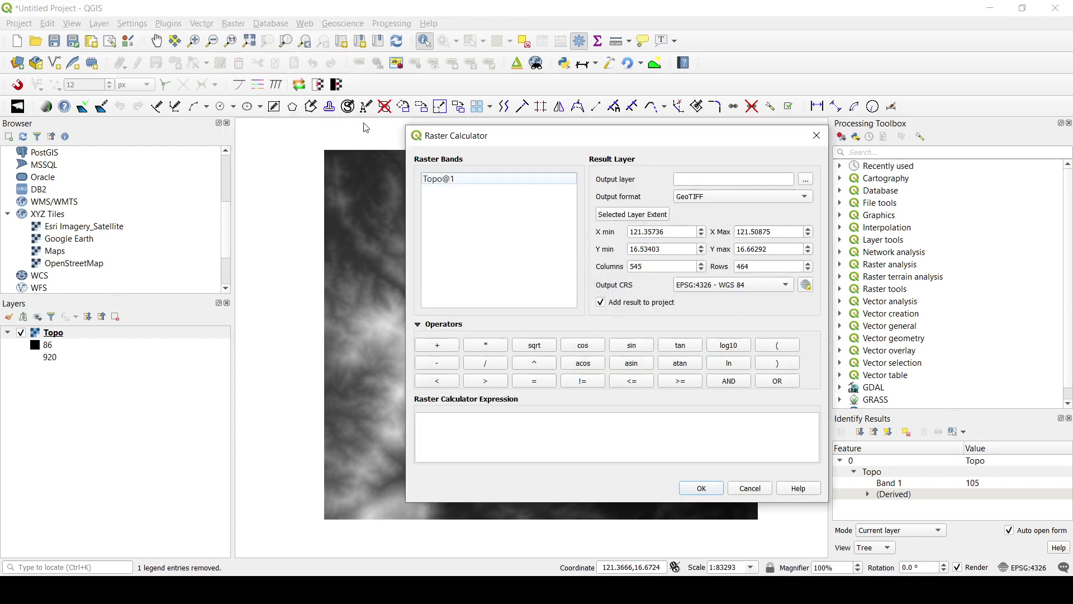
drag(597, 144, 660, 152)
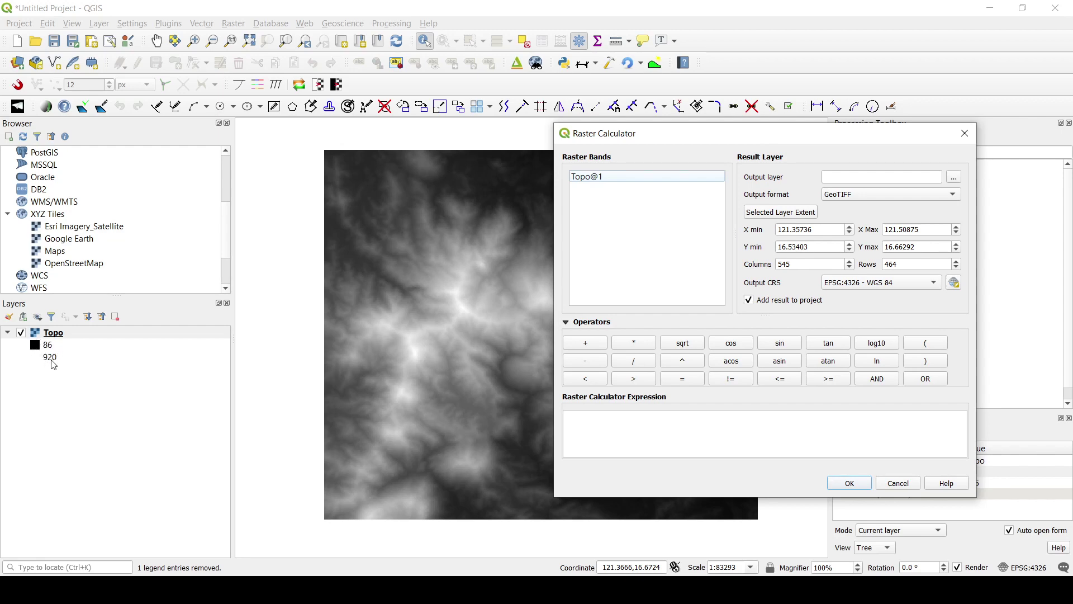
drag(649, 141, 744, 140)
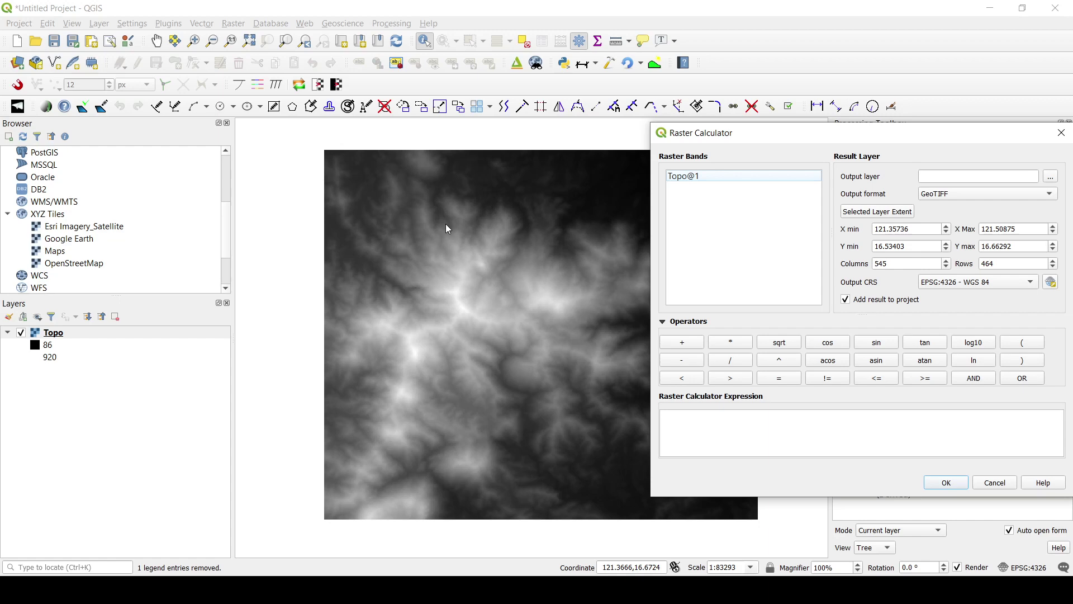
drag(698, 143, 543, 134)
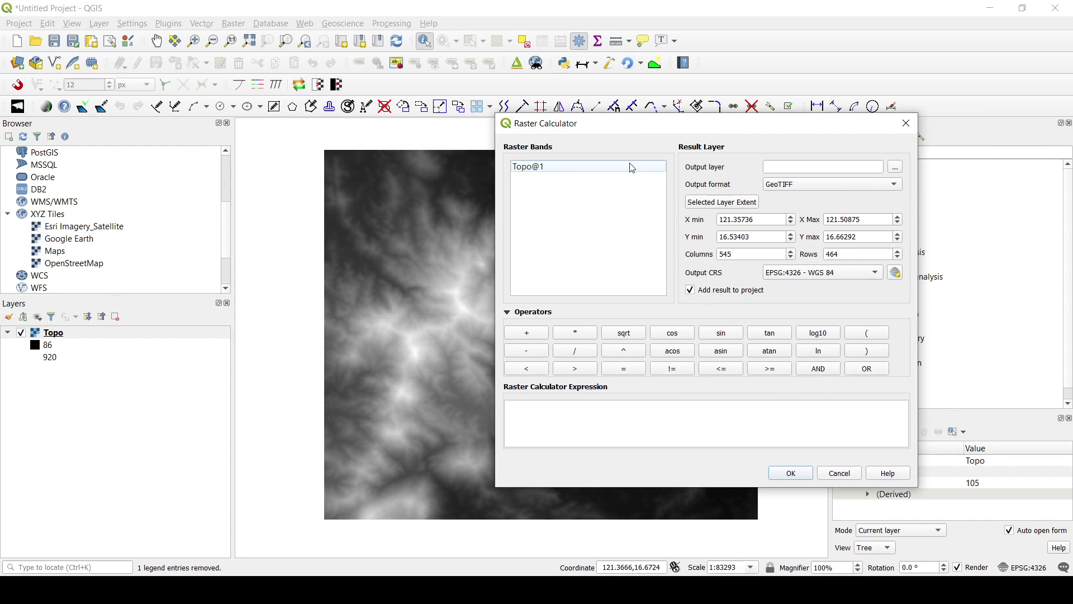
drag(662, 128, 720, 113)
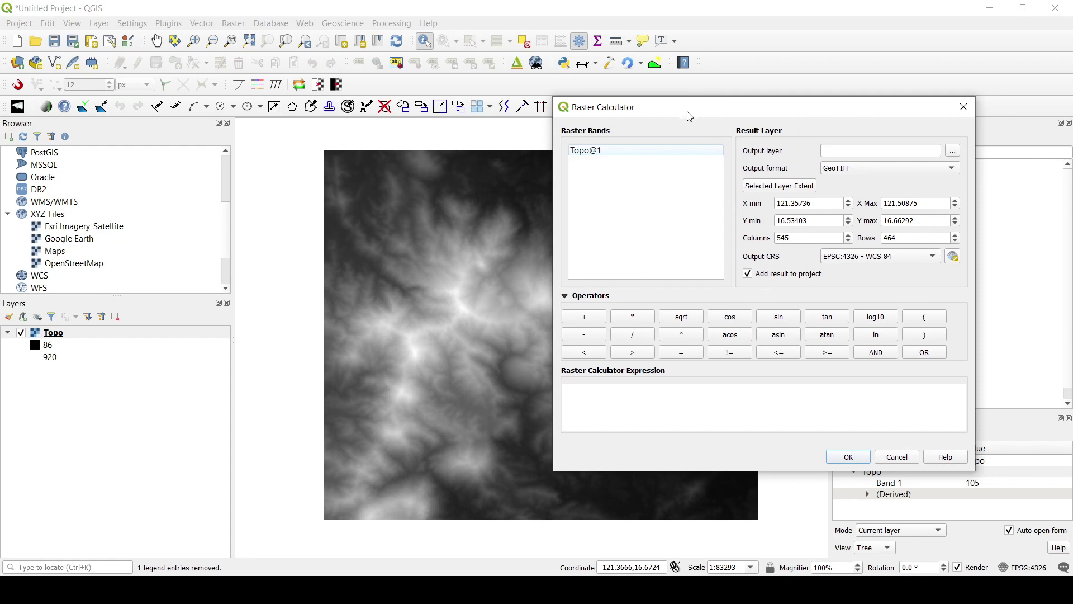
drag(689, 116, 687, 109)
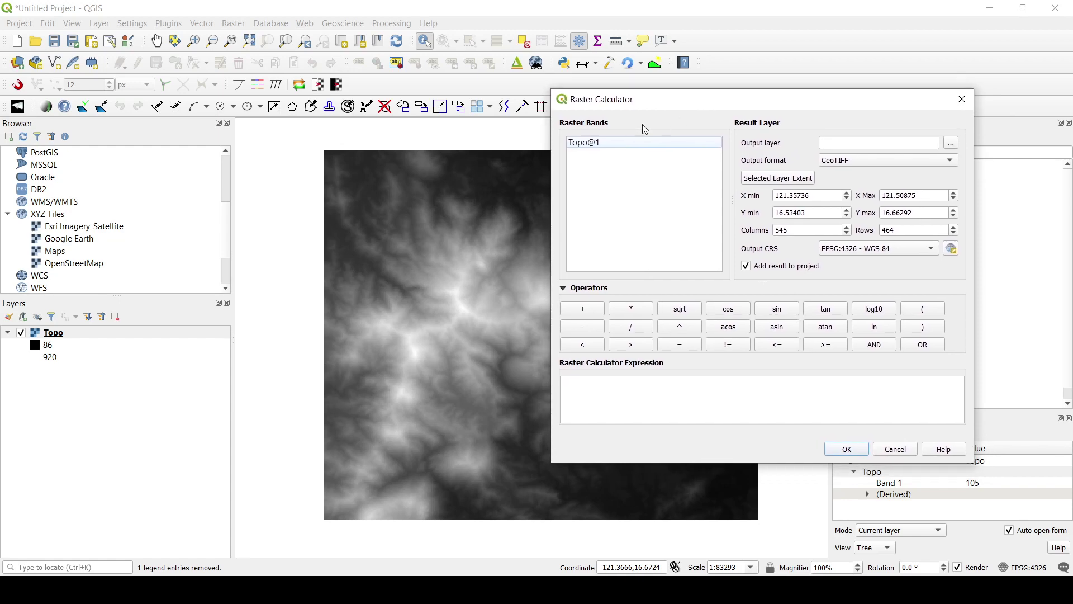
drag(670, 113, 695, 118)
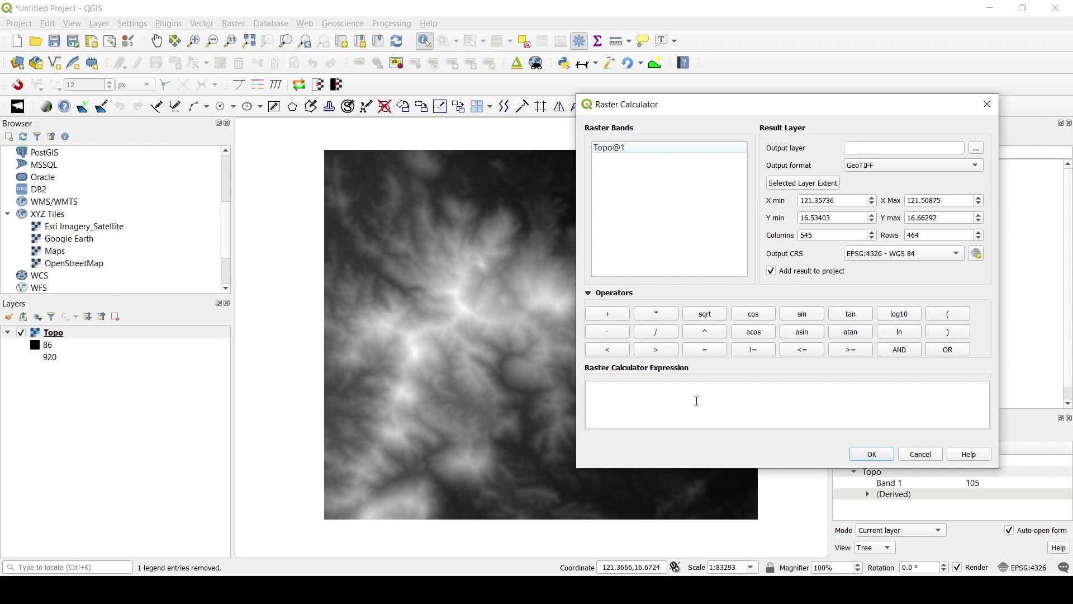
drag(655, 108, 727, 103)
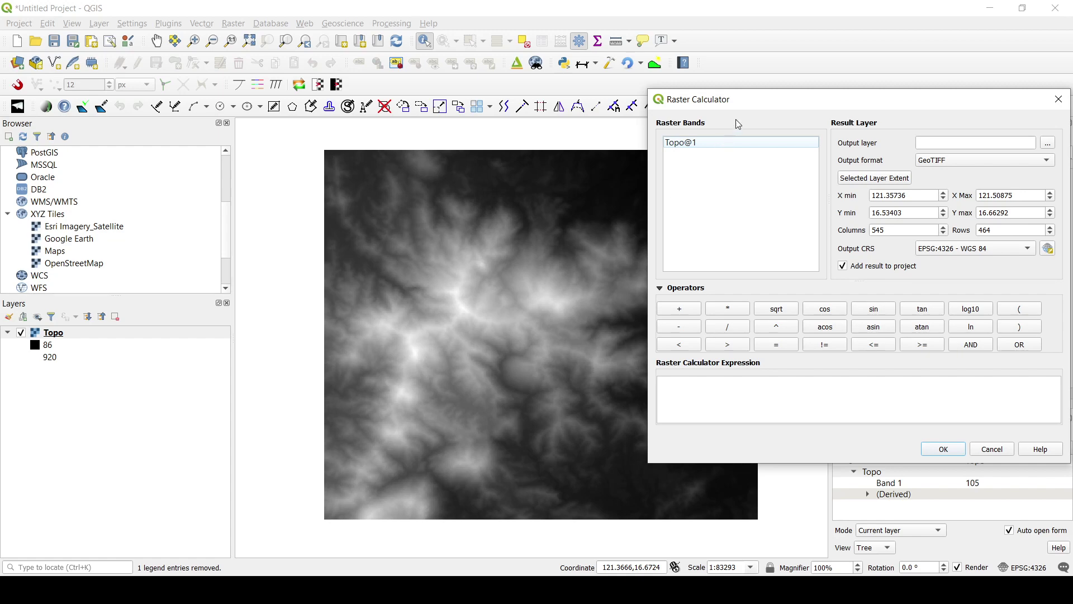
drag(752, 99, 599, 99)
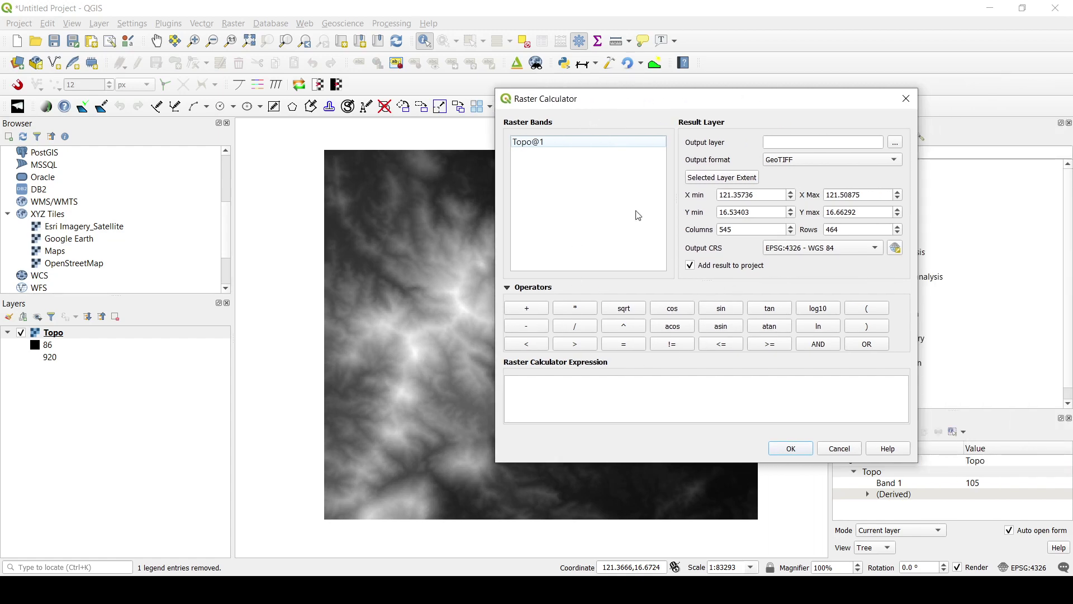
drag(615, 105, 724, 113)
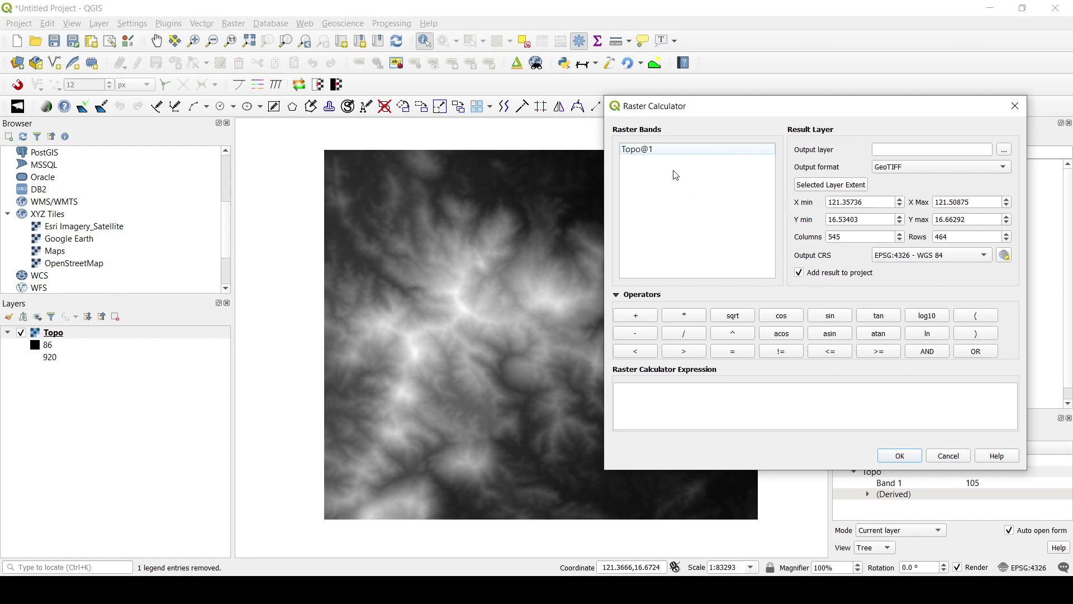
Enter the raster calculator expression "Topo@1">500 using the Topo band.
click(651, 149)
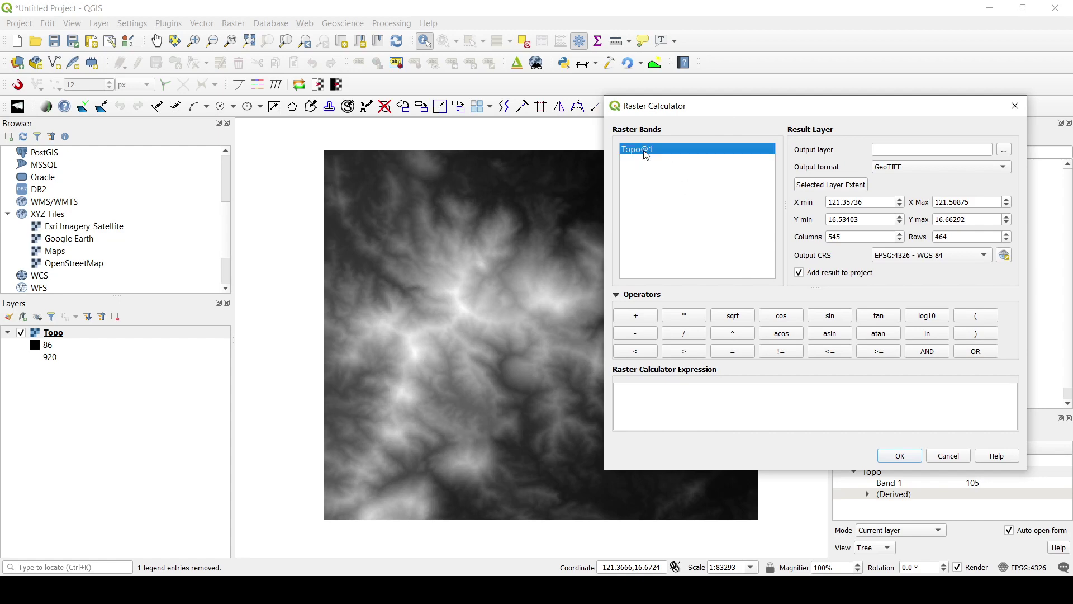
double_click(646, 151)
click(686, 395)
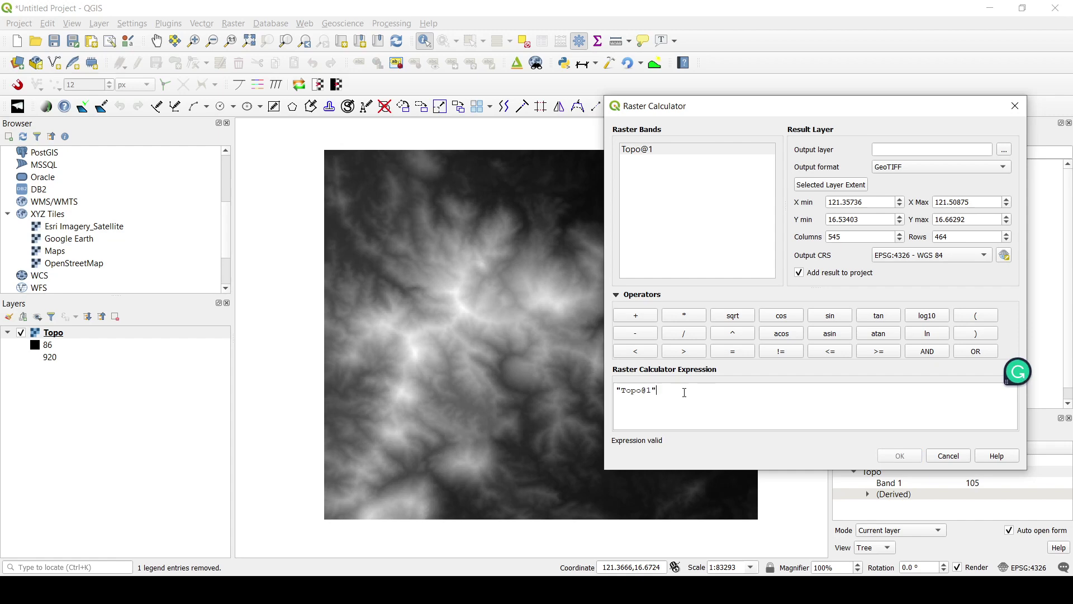
text(>500)
Name the output layer above500 and run the raster calculation.
click(884, 149)
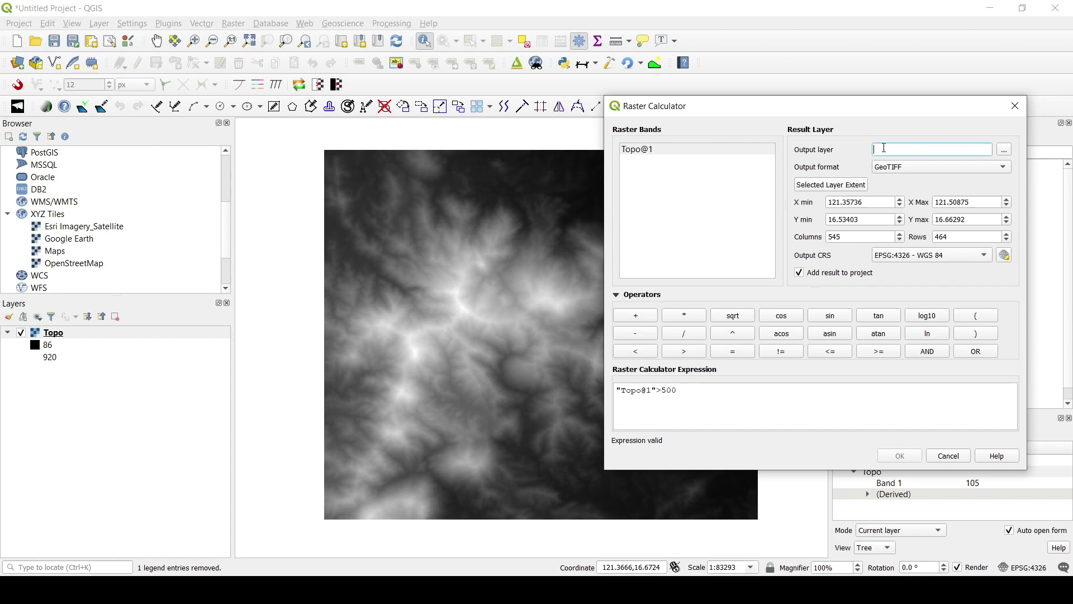
text(a)
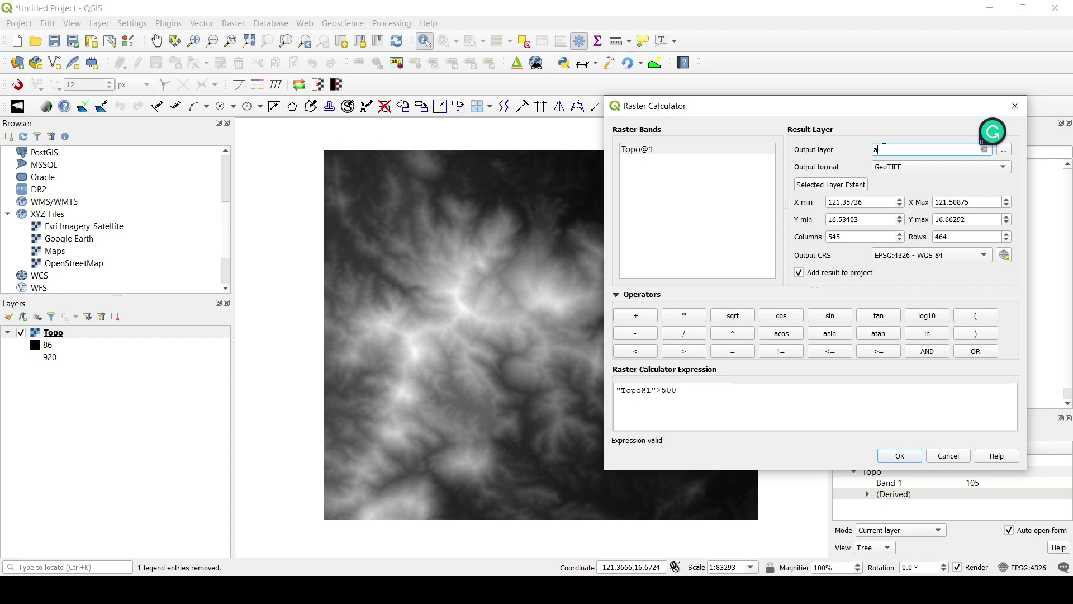
text(bove500)
click(909, 456)
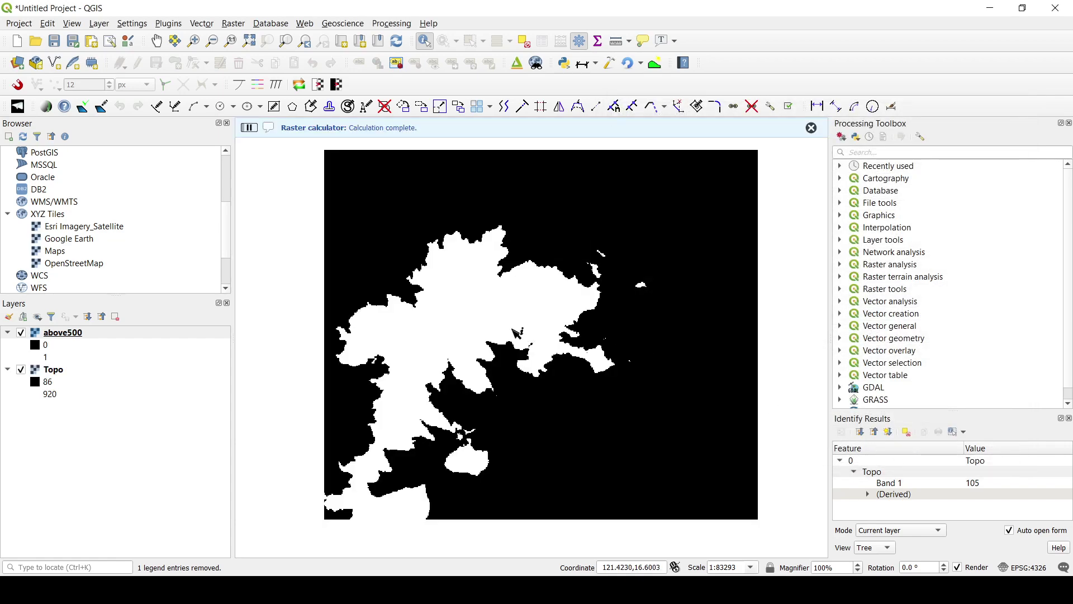
Identify the above500 layer's pixel values in a white area and in a black area.
click(77, 334)
click(54, 348)
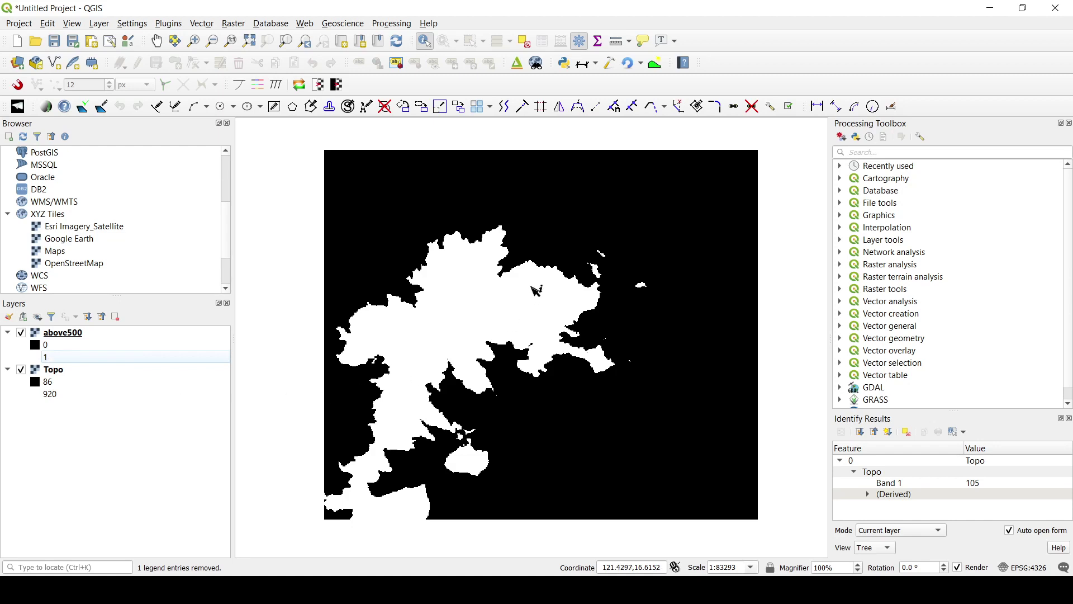
click(458, 317)
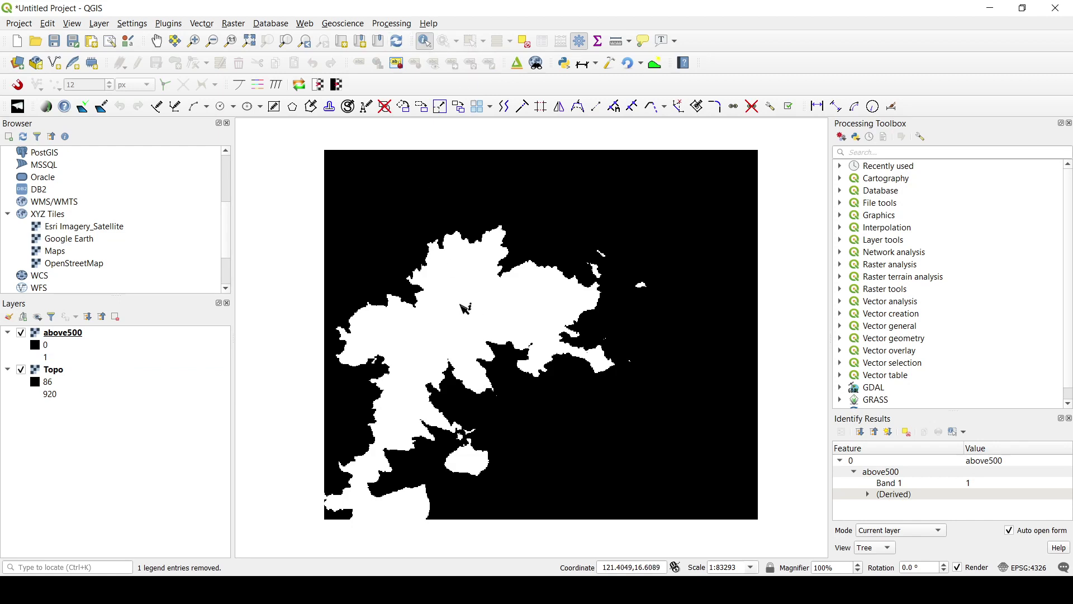
click(911, 484)
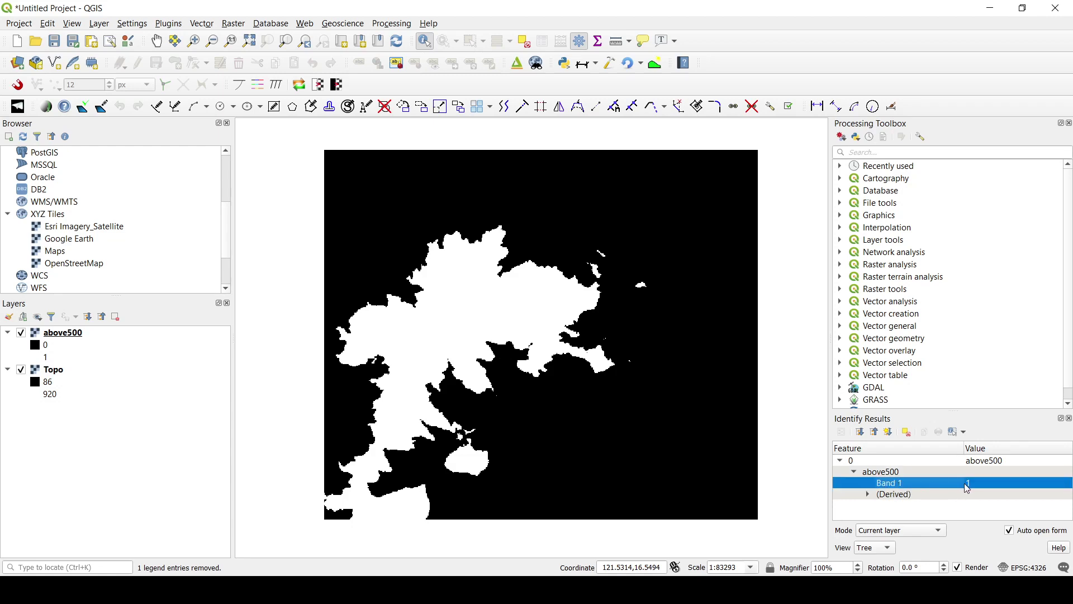
click(693, 244)
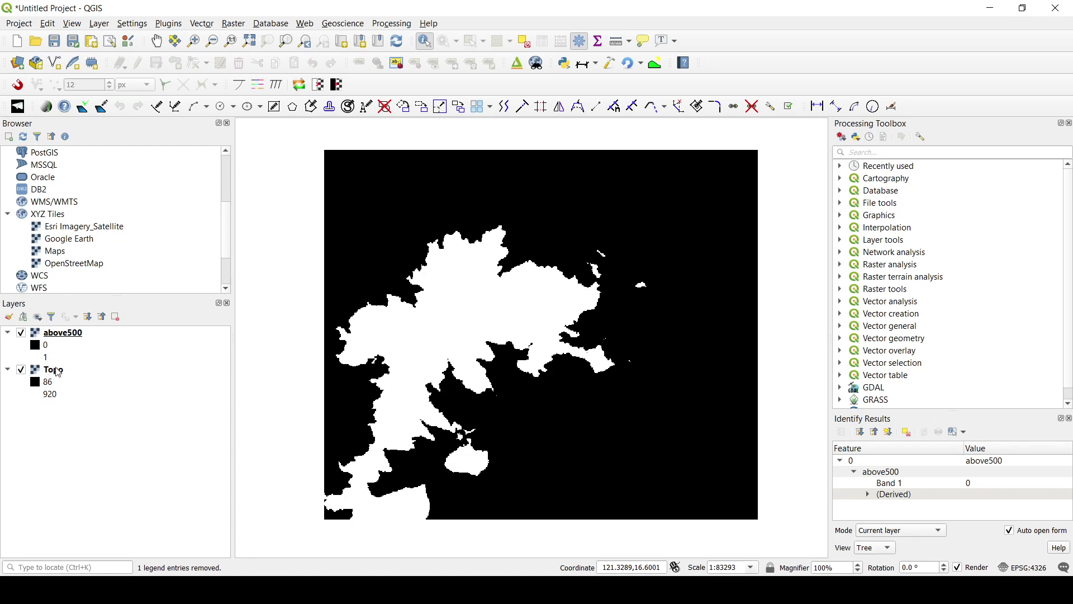
Start another raster calculation with the Topo layer and enter the bracketed condition ( "Topo@1" > 500).
click(58, 373)
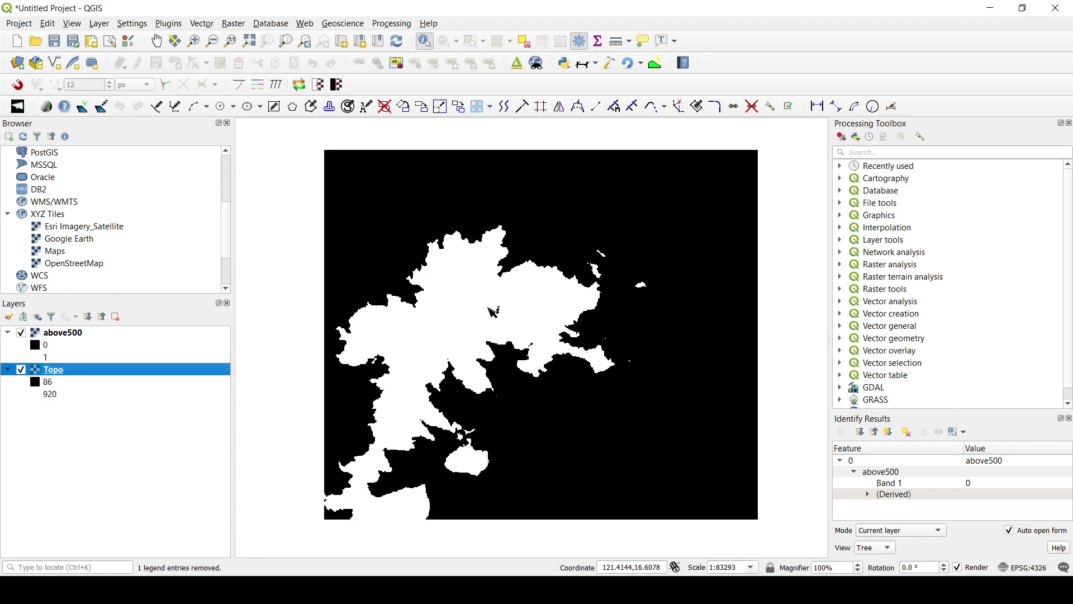
click(239, 27)
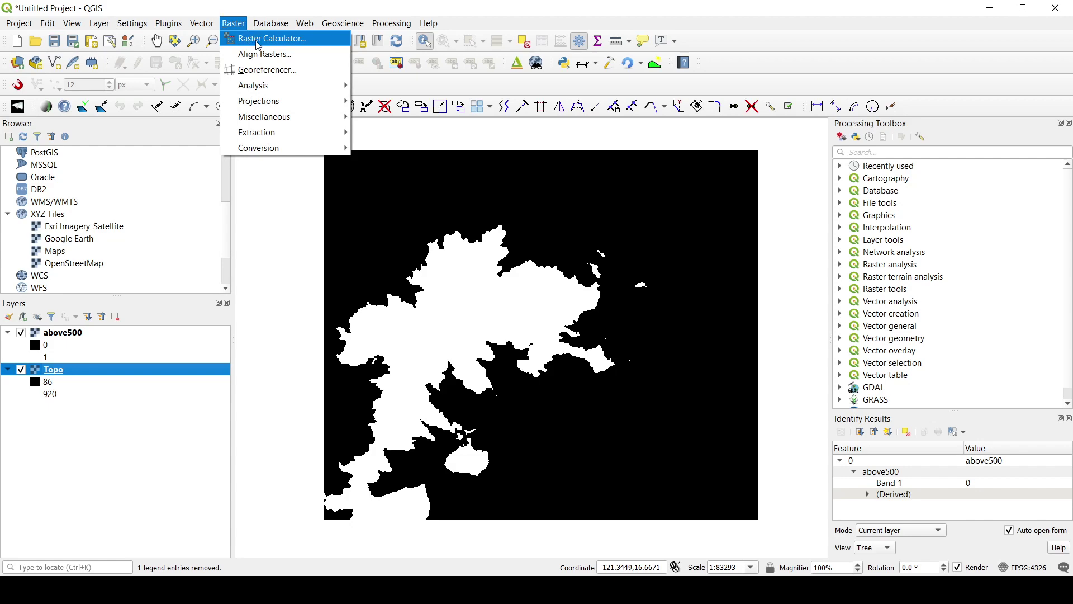
click(258, 39)
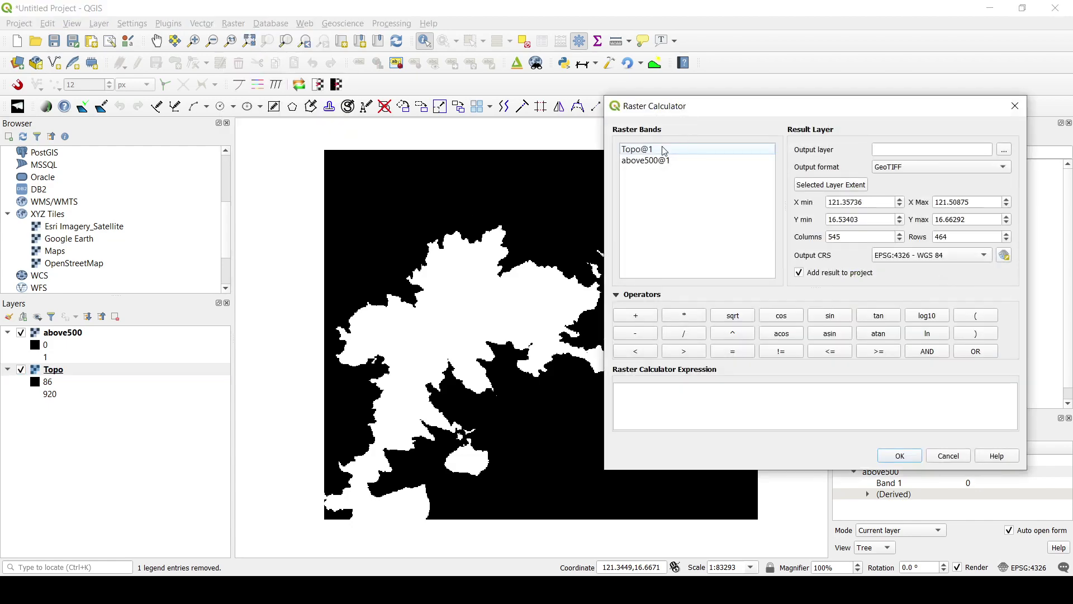
drag(708, 108, 647, 109)
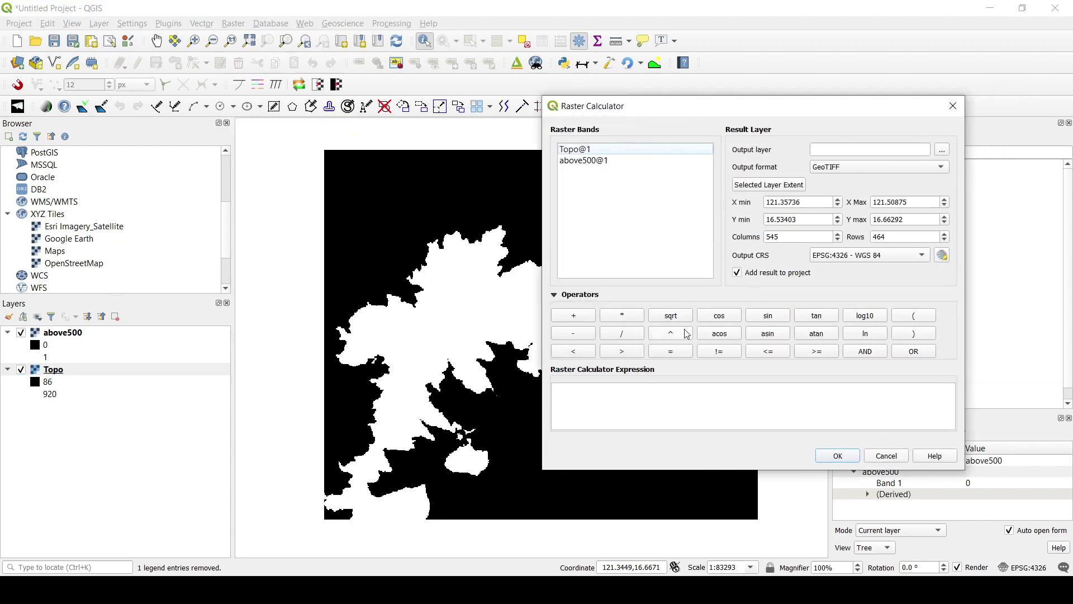
click(917, 317)
double_click(582, 153)
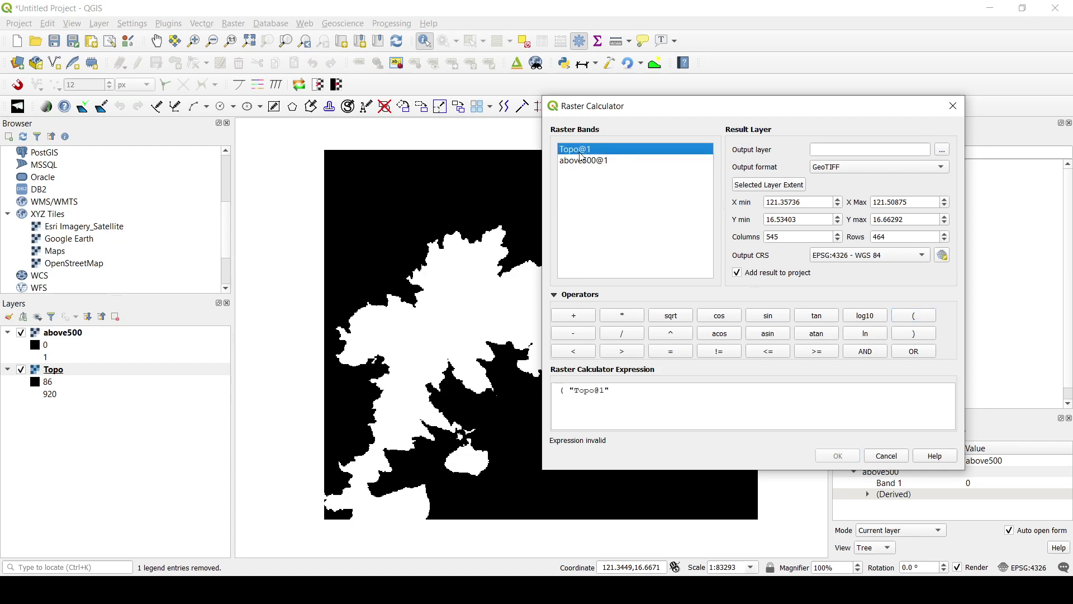
click(627, 393)
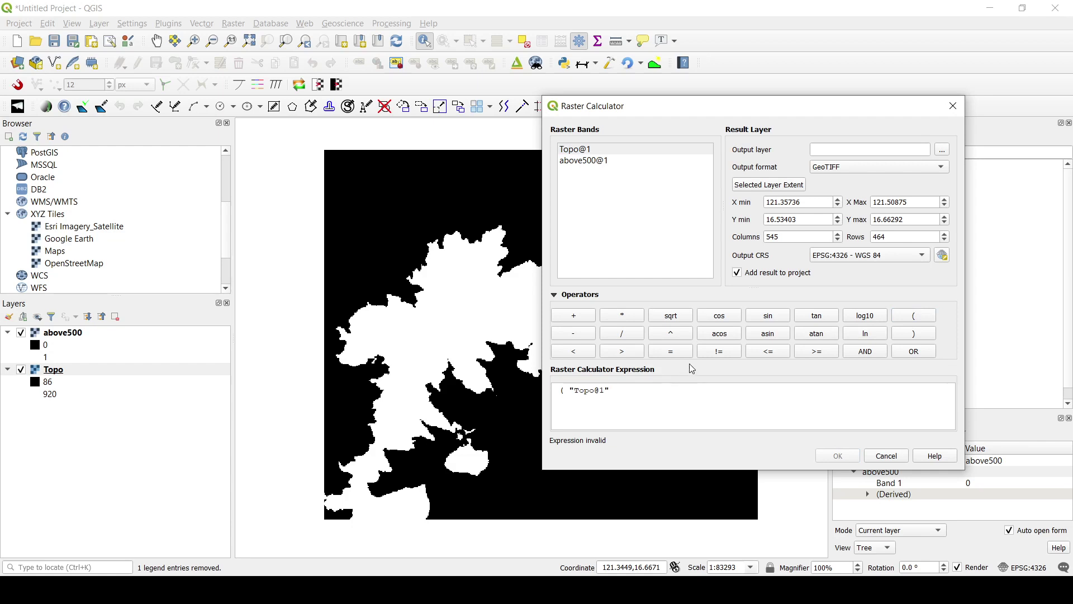
click(623, 352)
text(500)
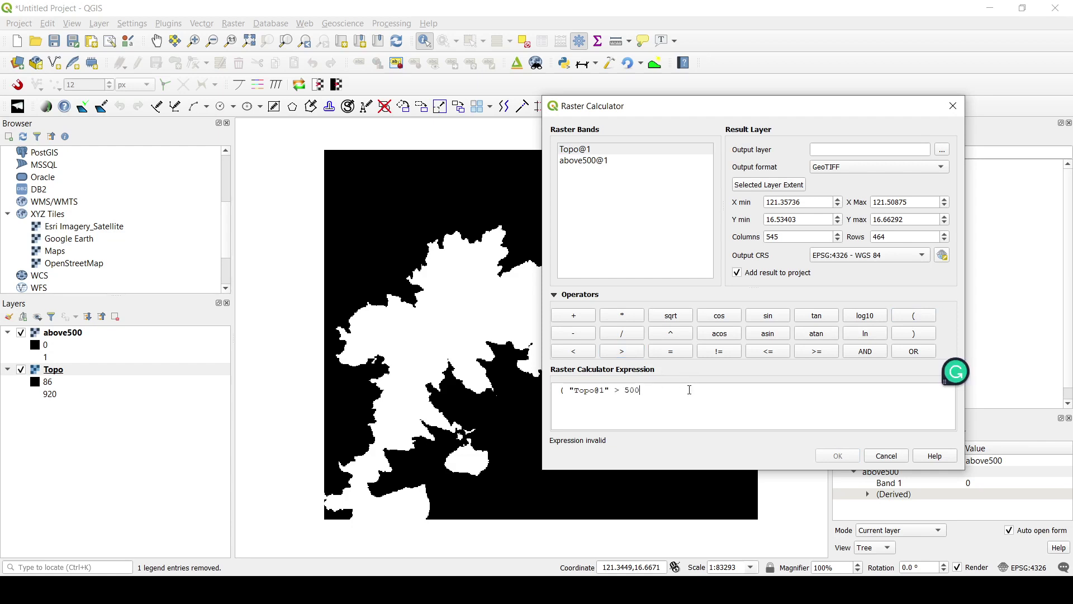
text())
Extend the expression to multiply the bracketed condition by the "Topo@1" band.
double_click(577, 150)
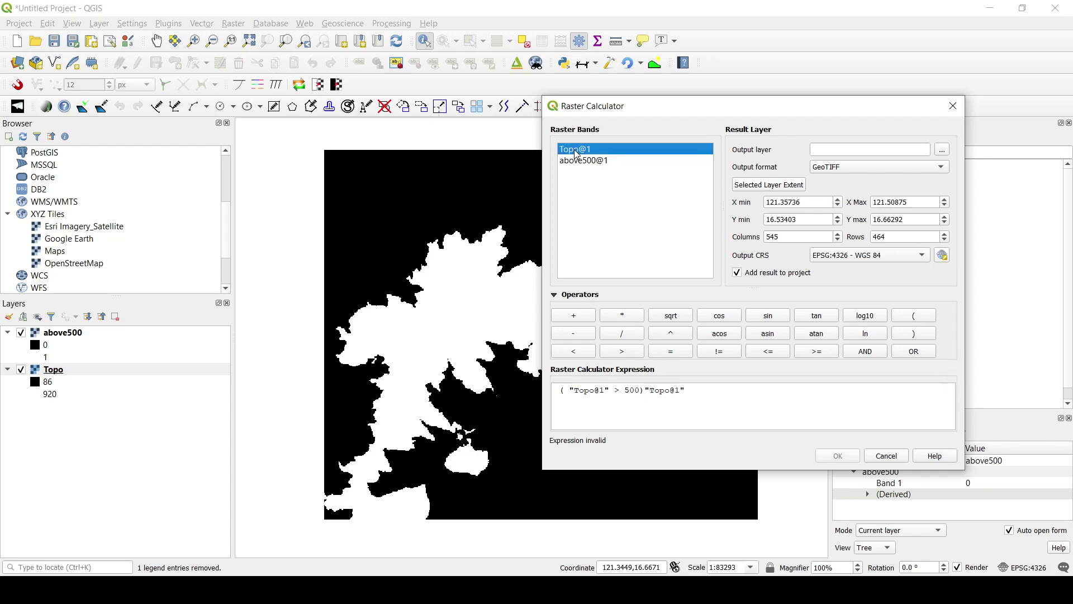
drag(654, 109, 731, 64)
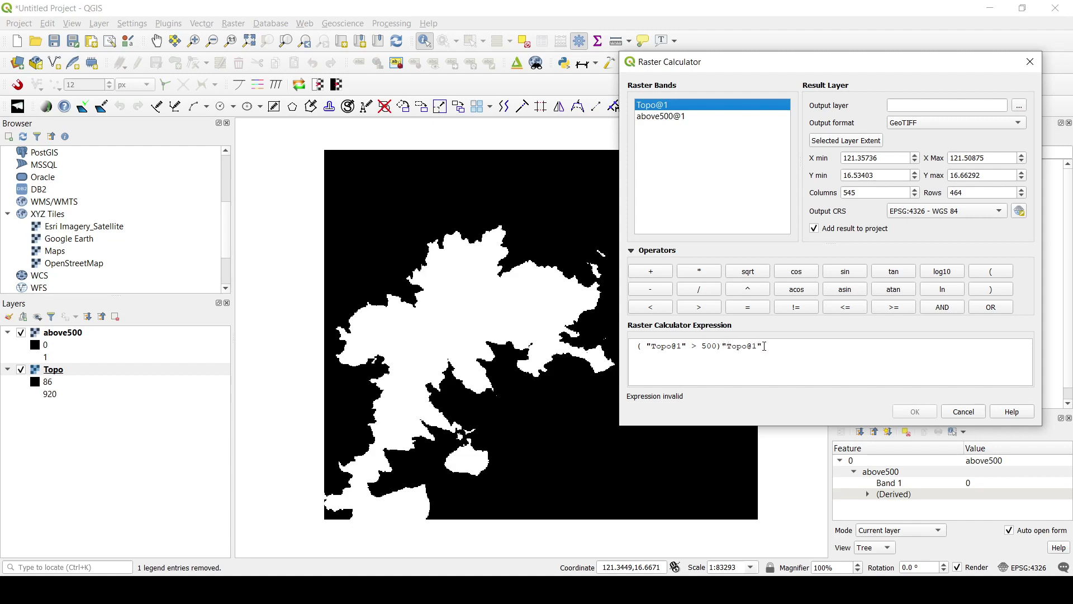
click(723, 343)
text(*)
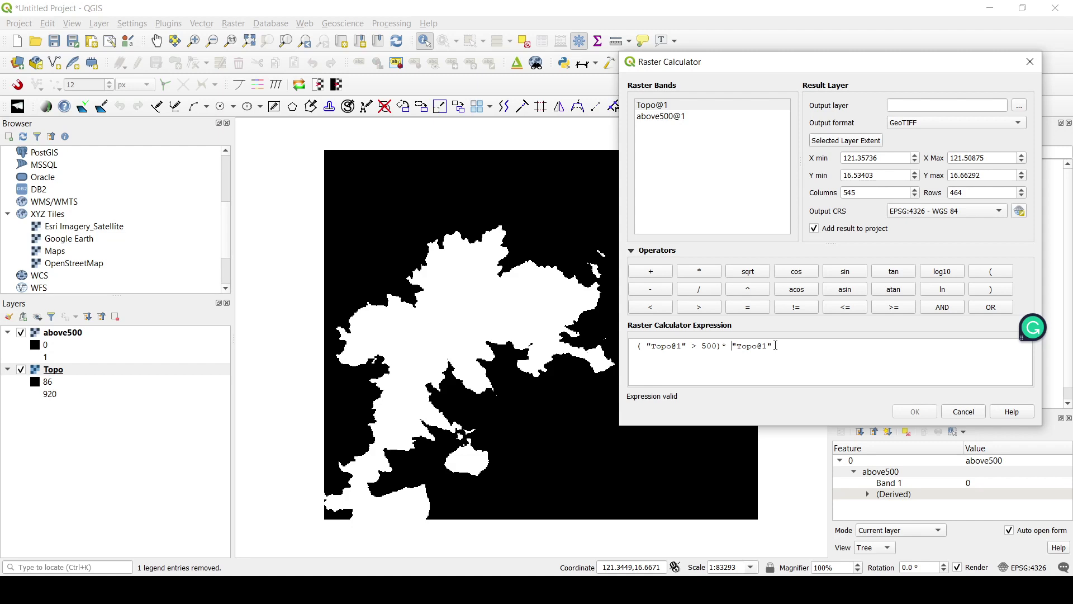
Name the output layer above 500 _ 2, run the raster calculation, and hide the above500 and Topo layers.
click(899, 106)
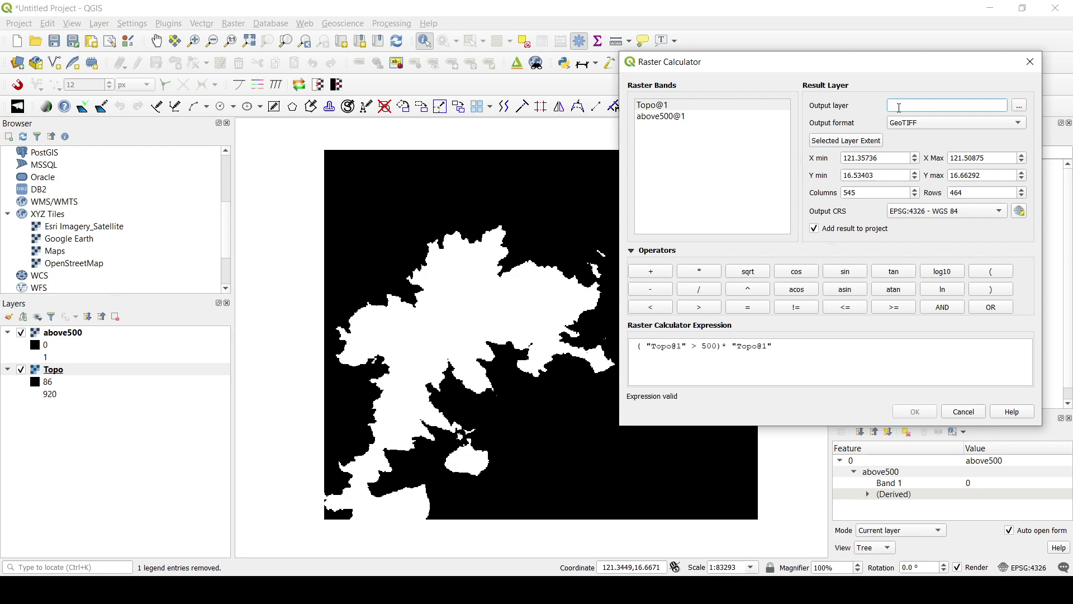
text(above )
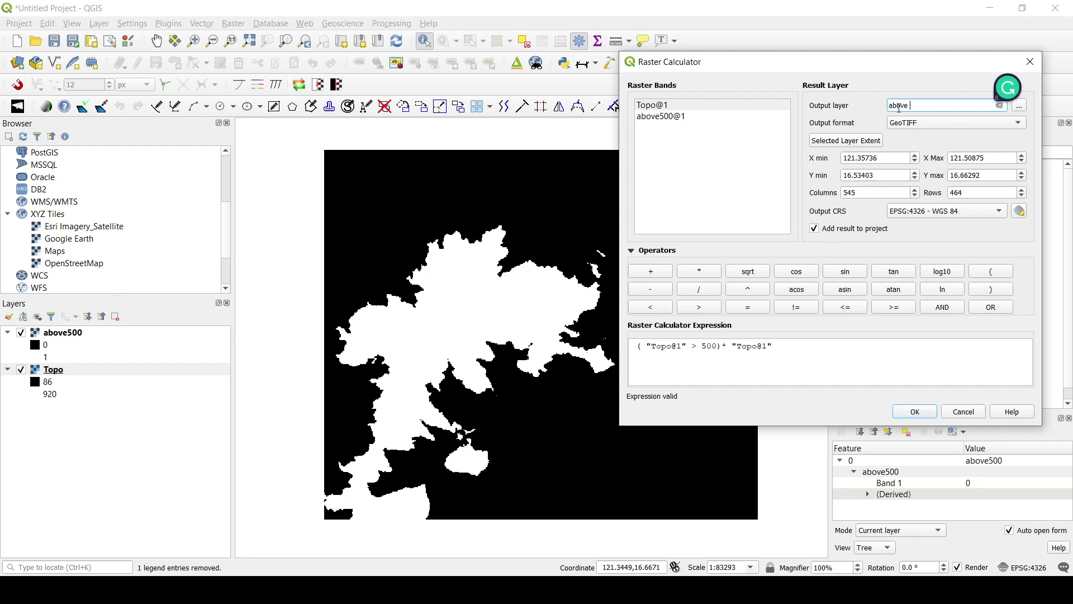
text(500 _ 2)
click(912, 413)
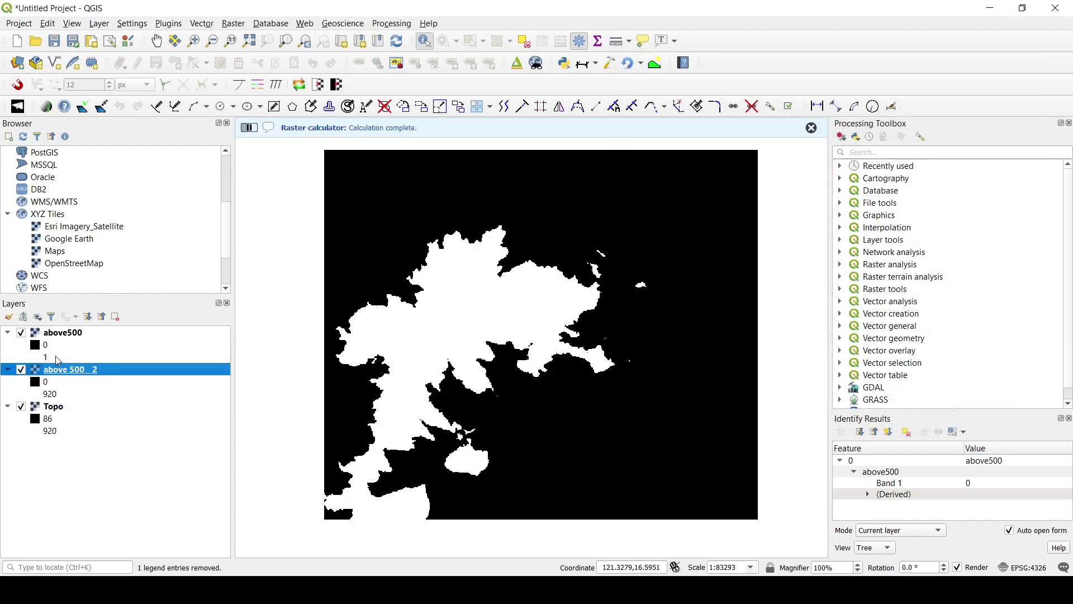
click(21, 333)
click(20, 406)
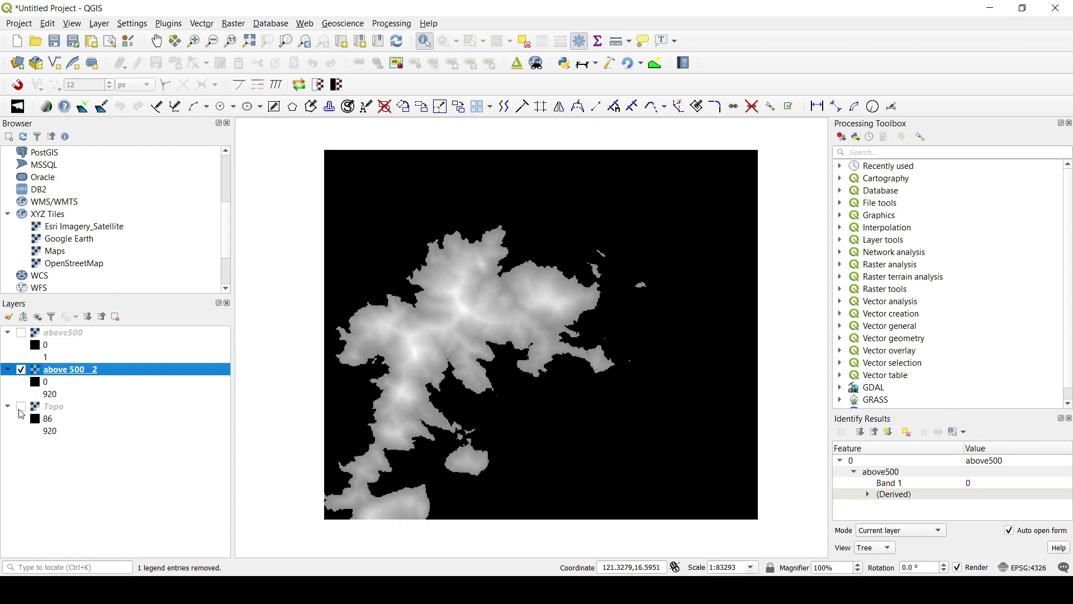
Identify the above 500 _ 2 layer's pixel values in the black background and at several points in the grey areas.
click(647, 205)
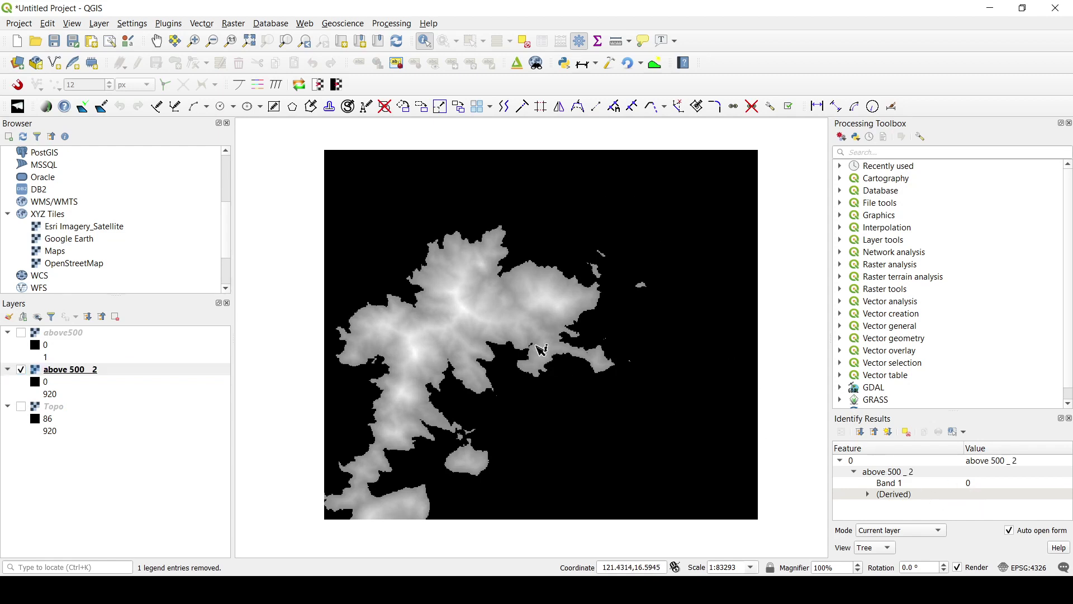
click(518, 308)
click(428, 346)
click(545, 307)
click(574, 301)
click(642, 286)
Identify the pixel values of the small isolated grey patches and of the black background in the above 500 _ 2 layer.
scroll(647, 289, up, 2)
click(641, 280)
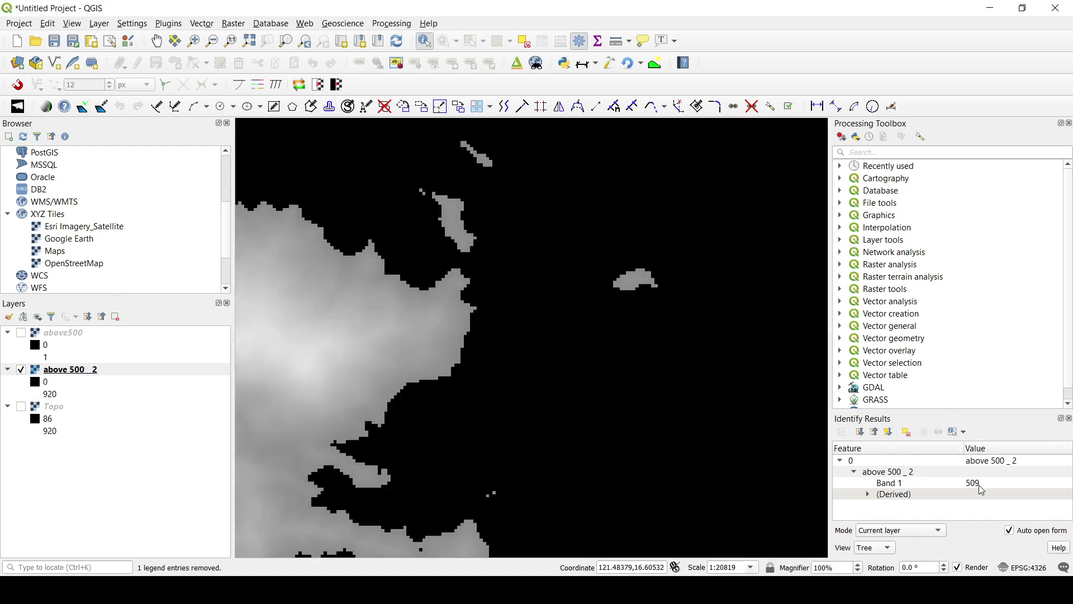
scroll(496, 500, up, 3)
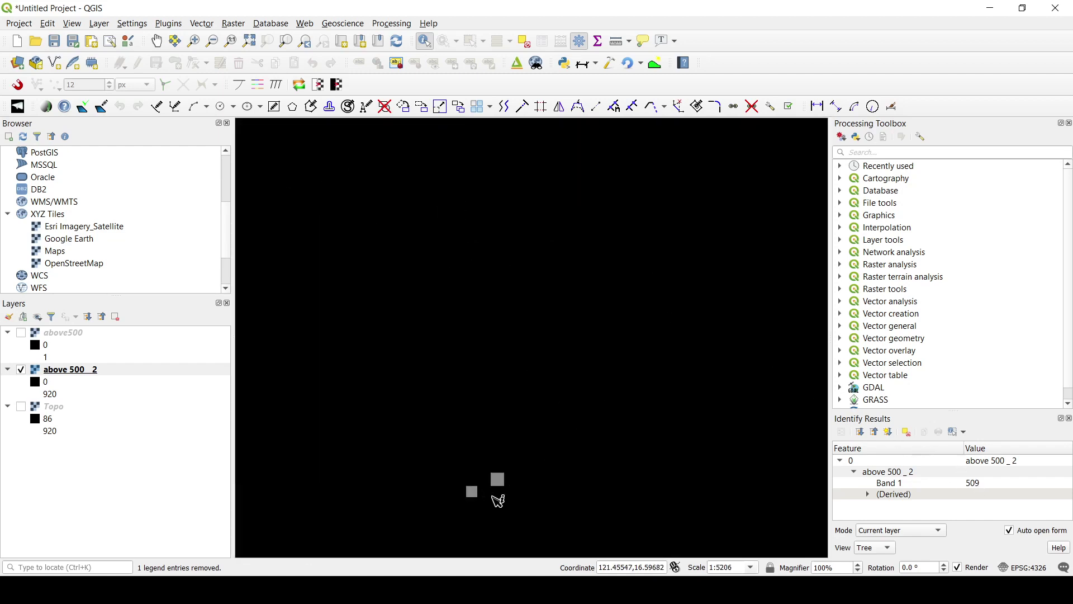
click(513, 463)
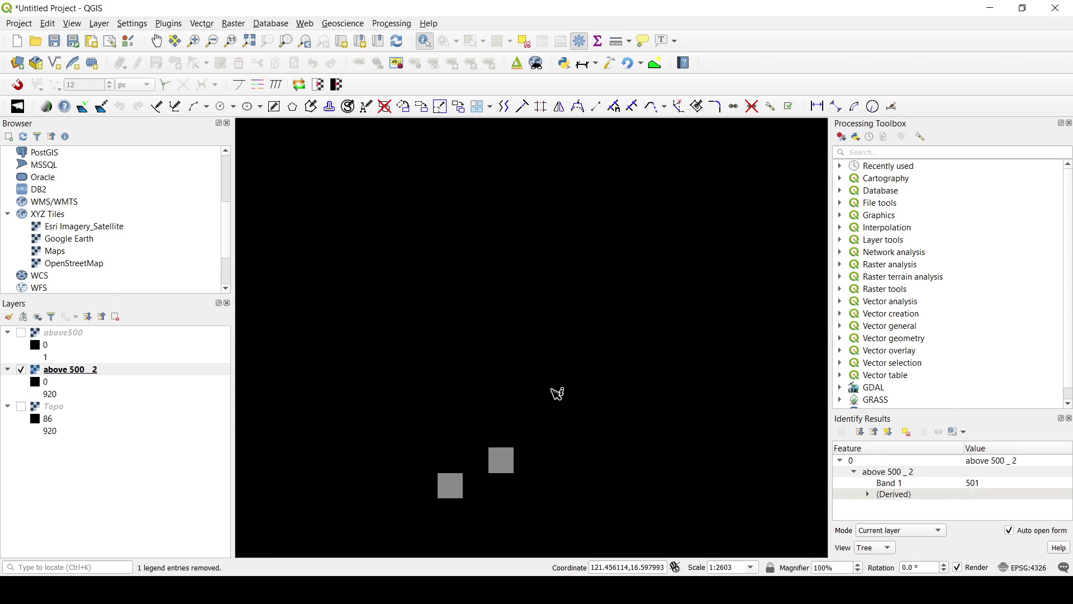
scroll(558, 390, down, 5)
click(583, 365)
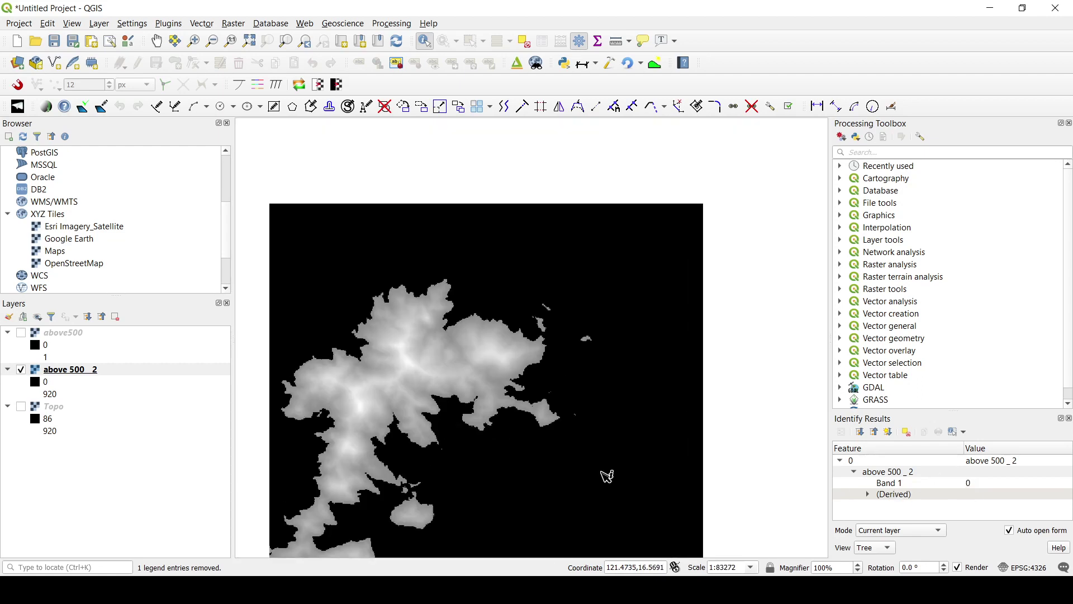
drag(348, 446, 383, 407)
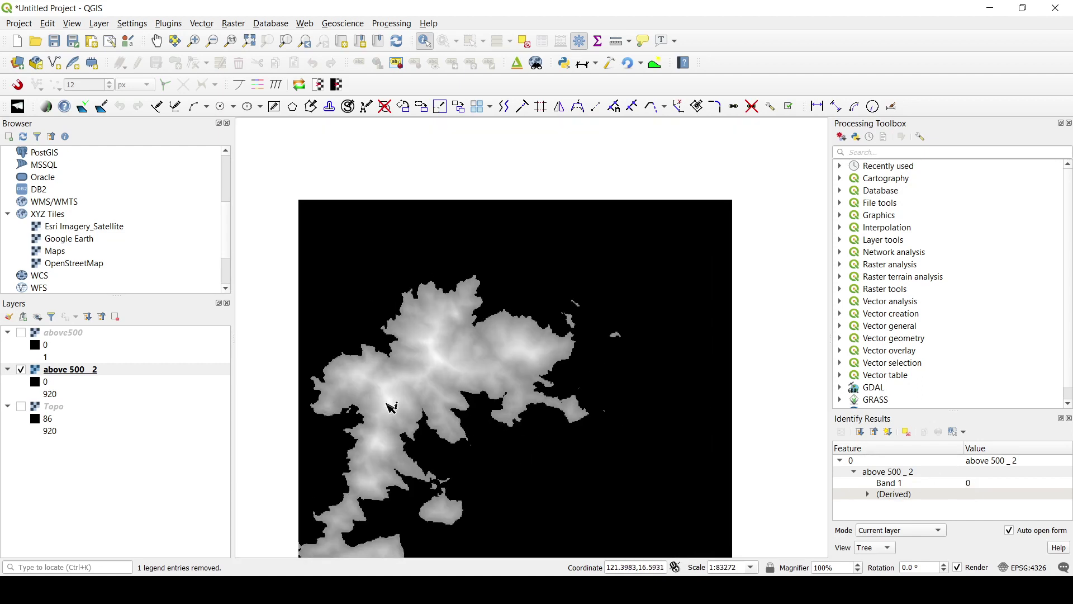
drag(398, 370, 398, 356)
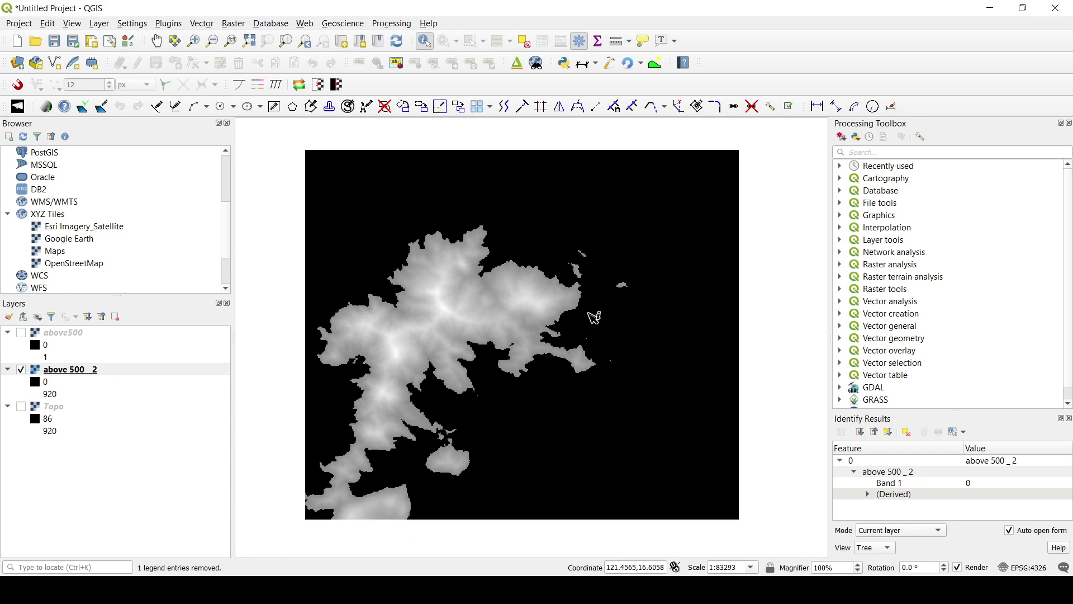
Set the above 500 _ 2 layer's additional no data value to 0 and add a 100 percent transparent entry to its pixel list.
right_click(75, 369)
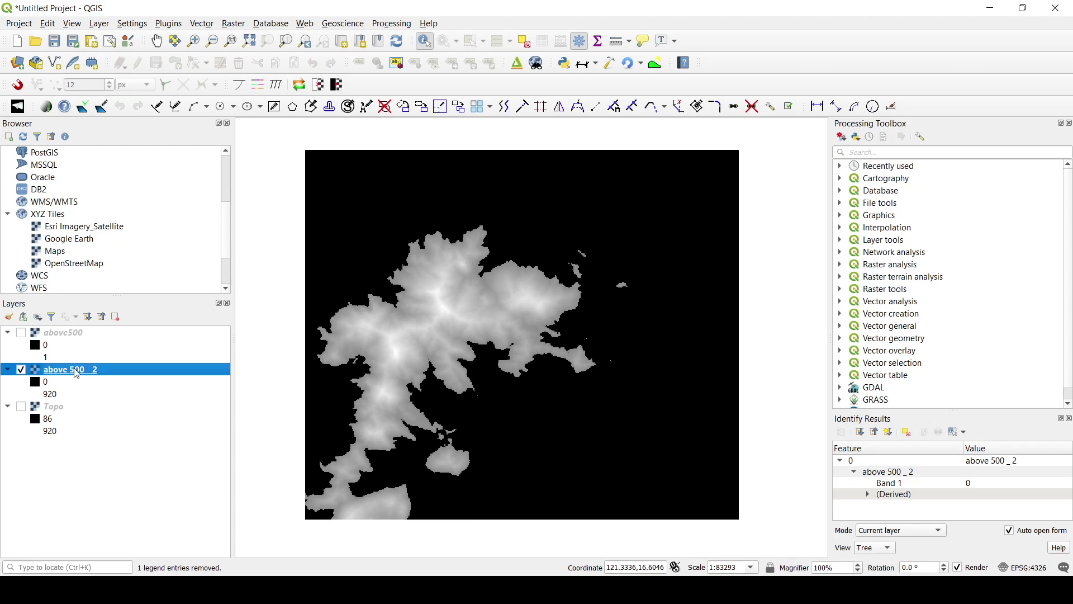
click(136, 584)
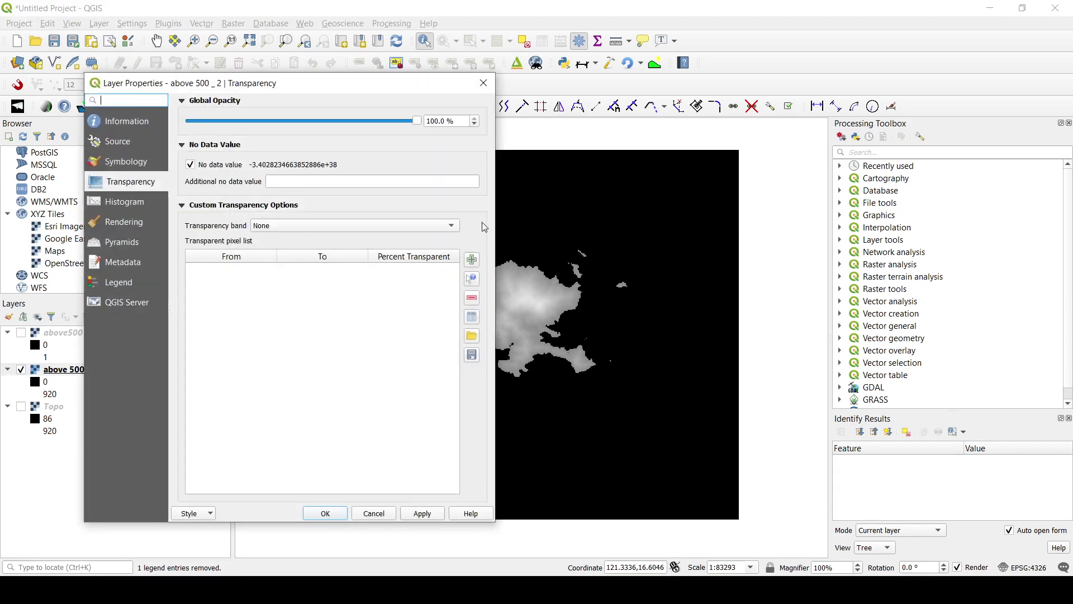
drag(500, 226, 731, 230)
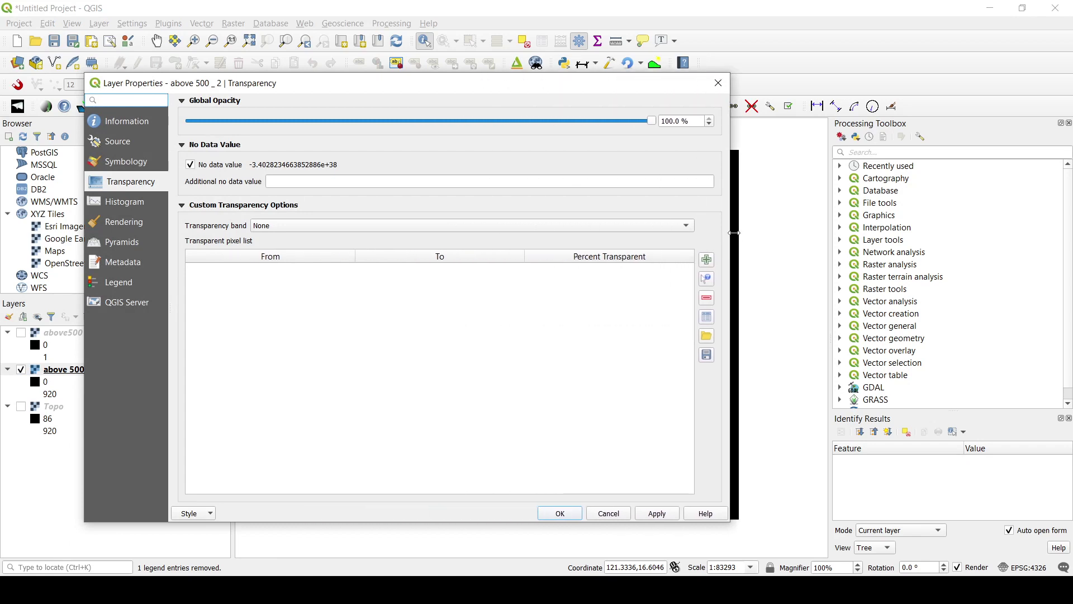
click(340, 183)
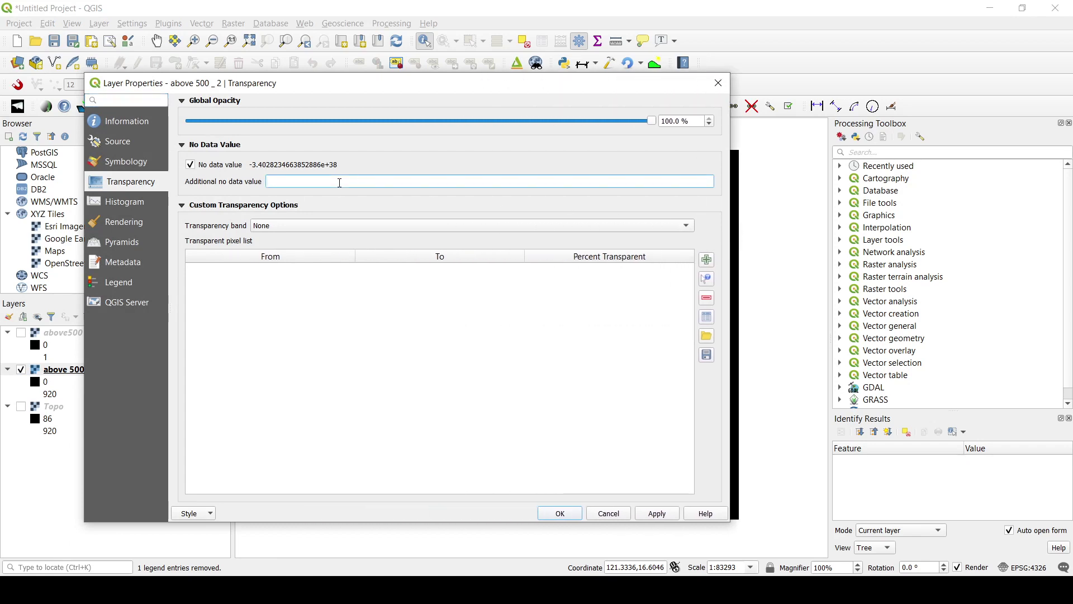
text(0)
click(706, 260)
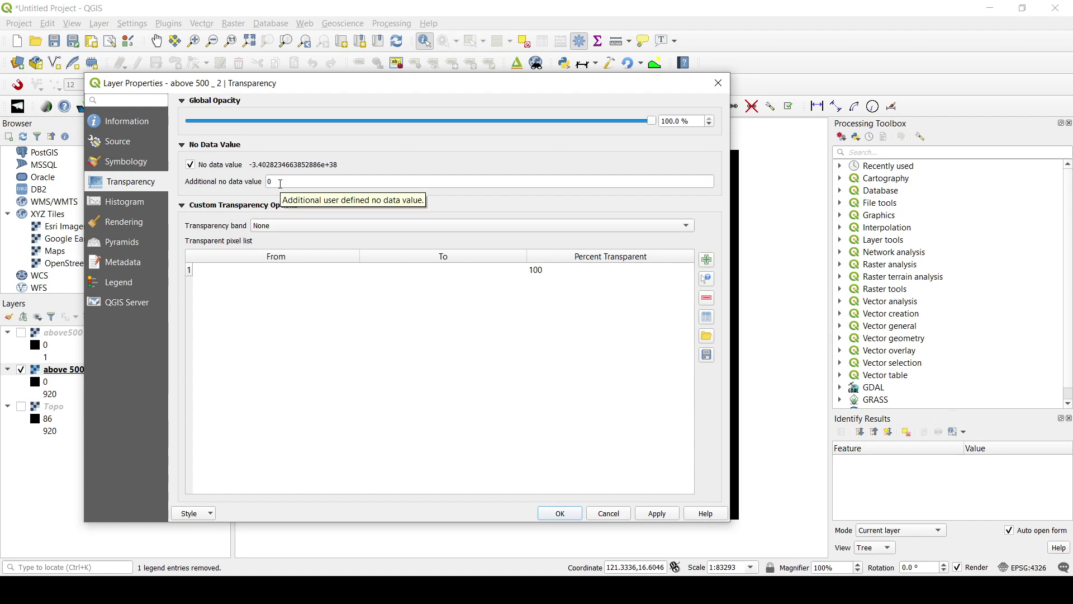
drag(449, 88, 404, 78)
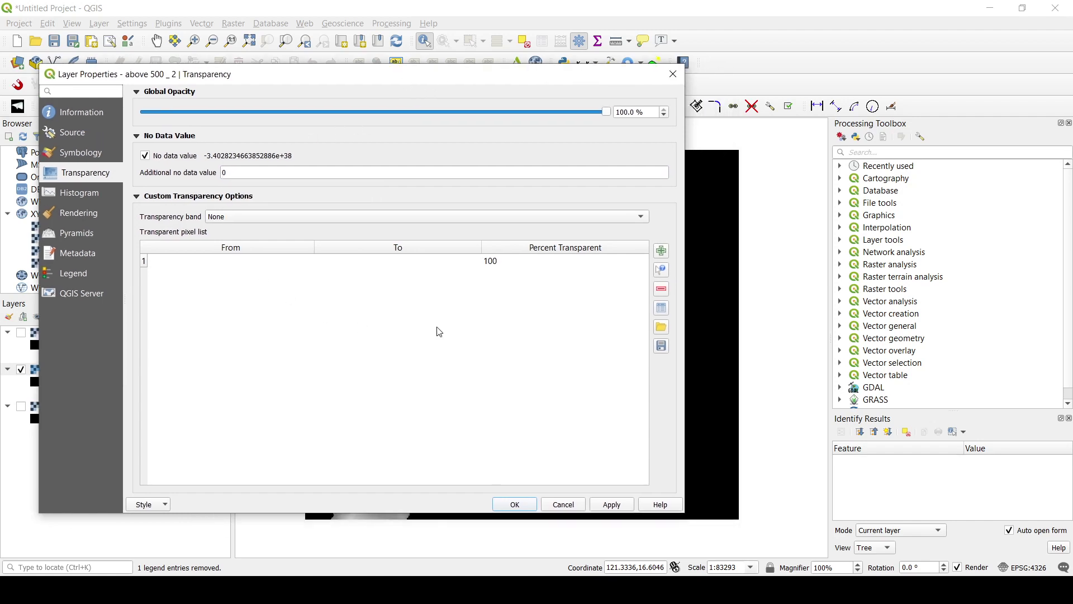
click(612, 505)
click(515, 504)
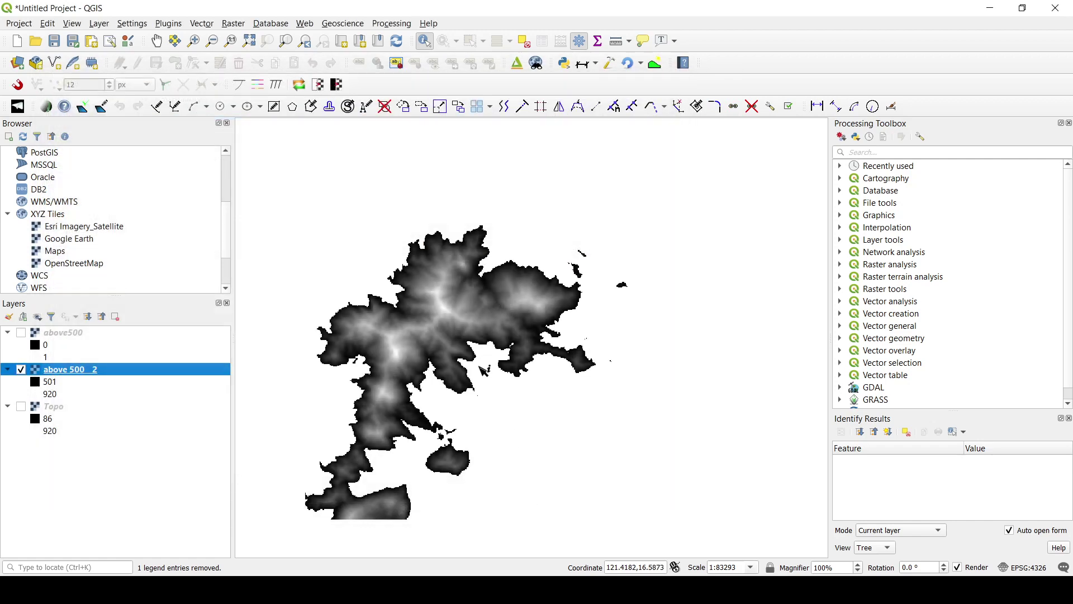
Show the Topo layer again beneath the above 500 _ 2 layer.
drag(492, 346, 529, 327)
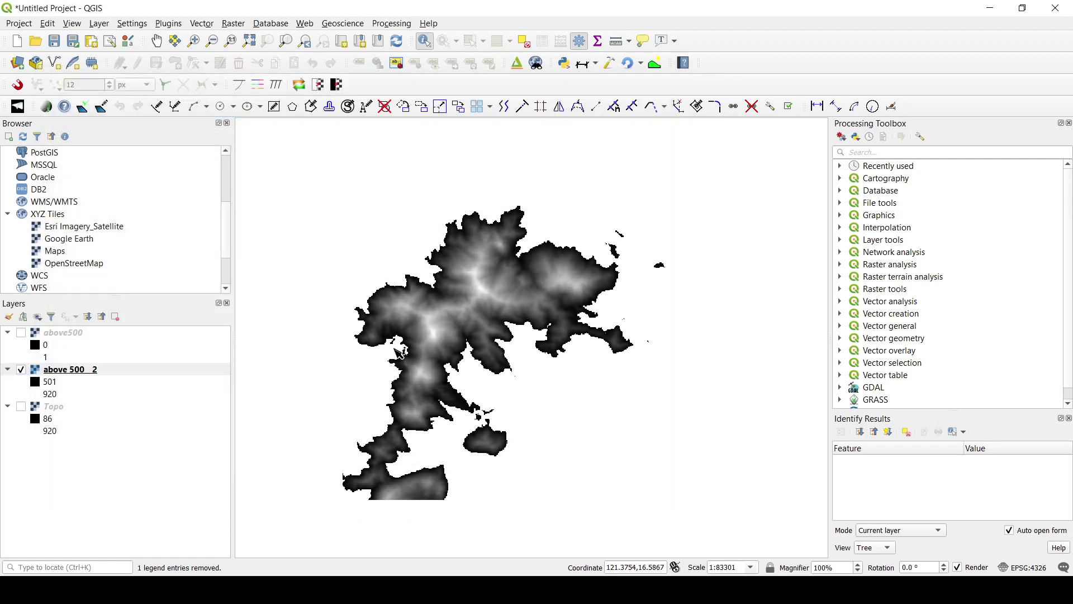
drag(461, 440, 464, 408)
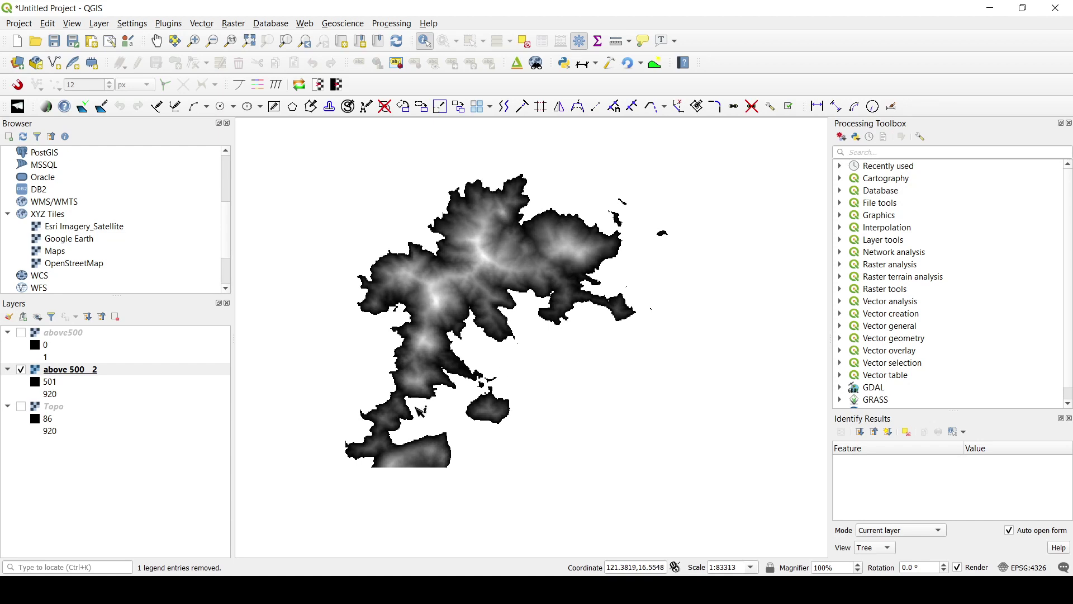
drag(459, 358, 461, 375)
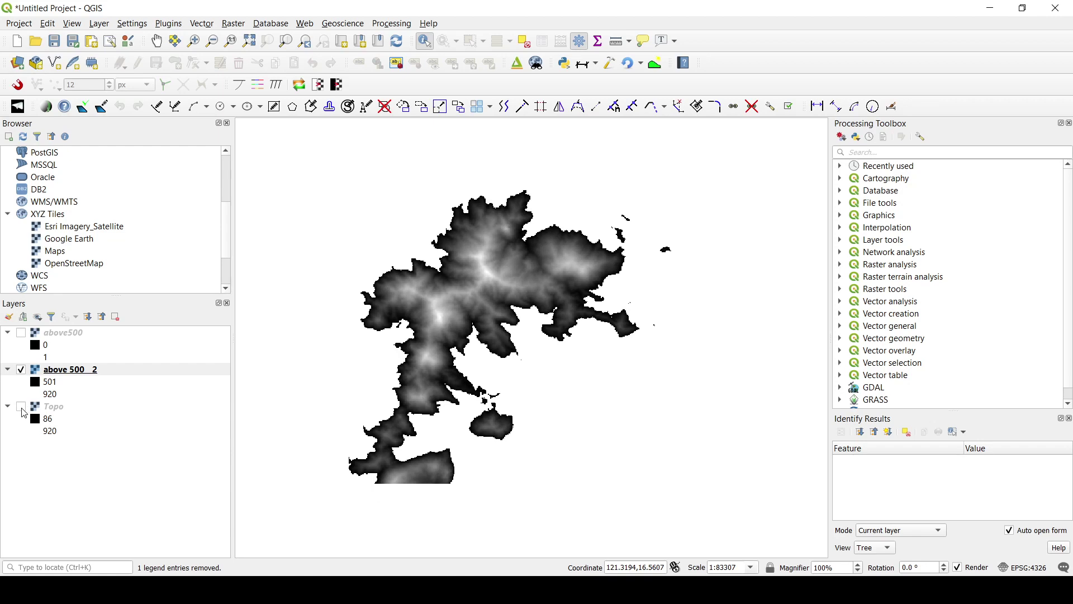
click(21, 408)
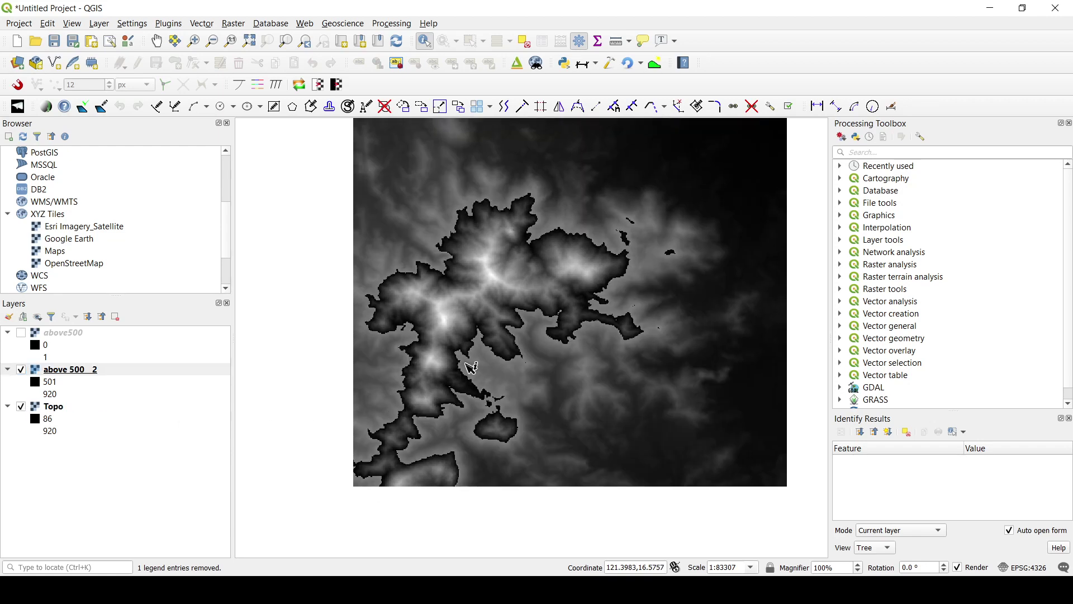
Render the above 500 _ 2 layer as Singleband pseudocolor with the red-to-blue color ramp and linear interpolation.
click(57, 372)
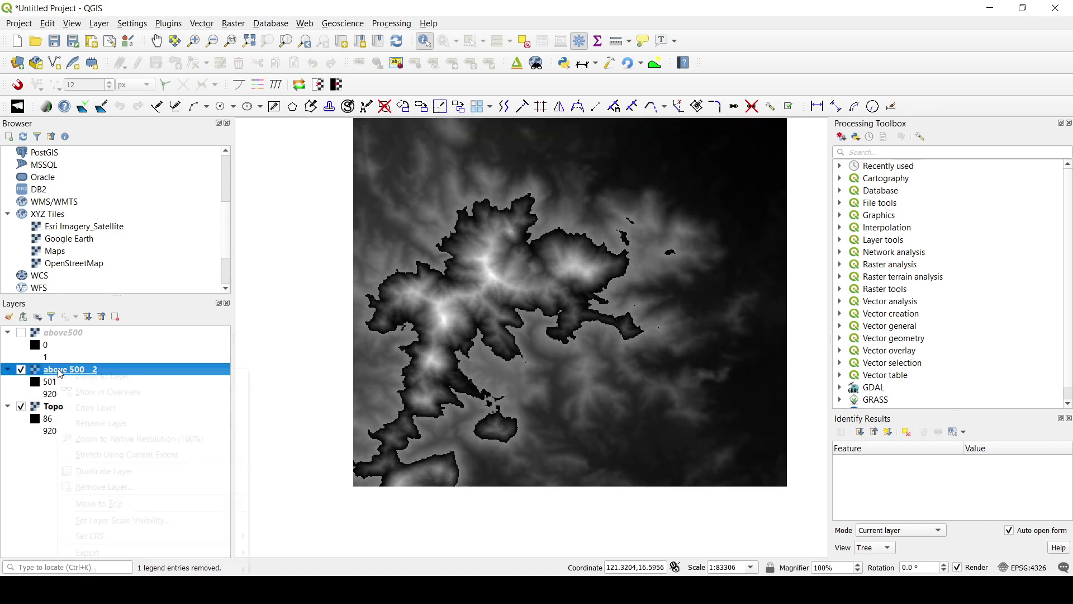
right_click(61, 374)
click(84, 572)
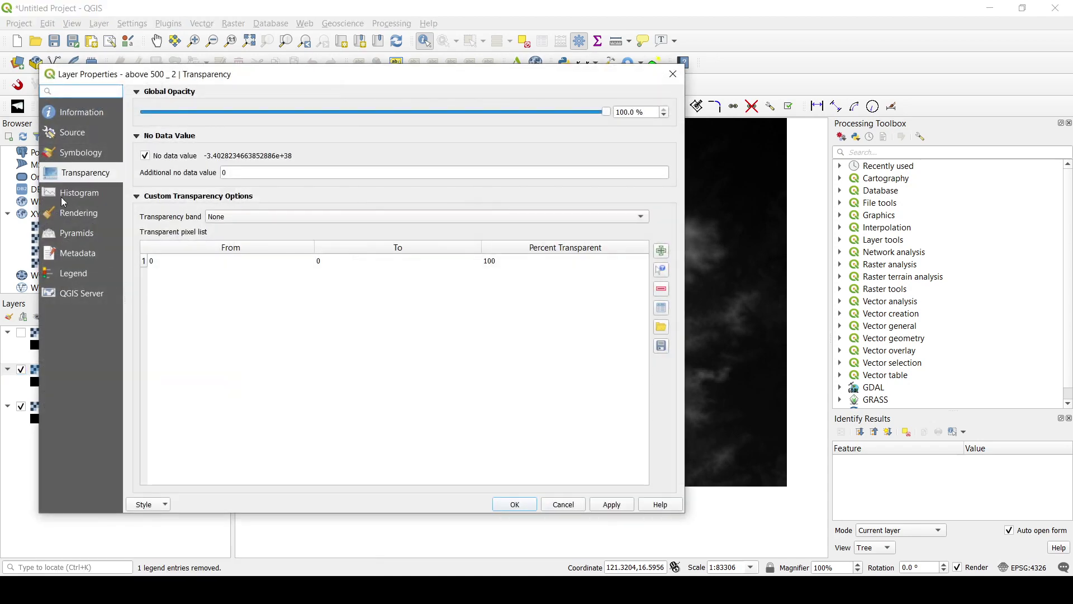
click(102, 156)
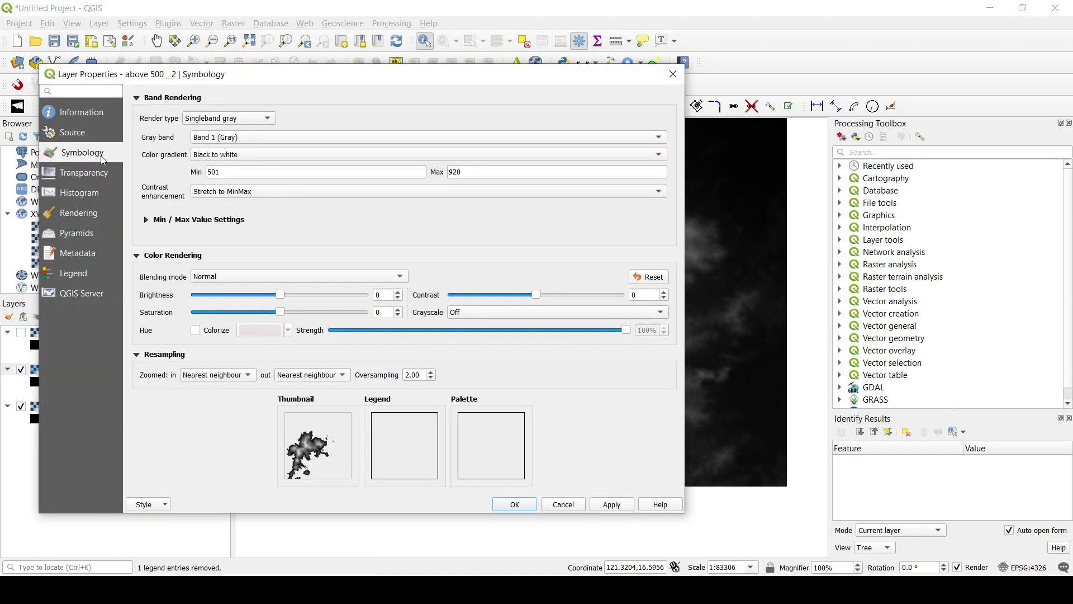
click(270, 119)
click(266, 132)
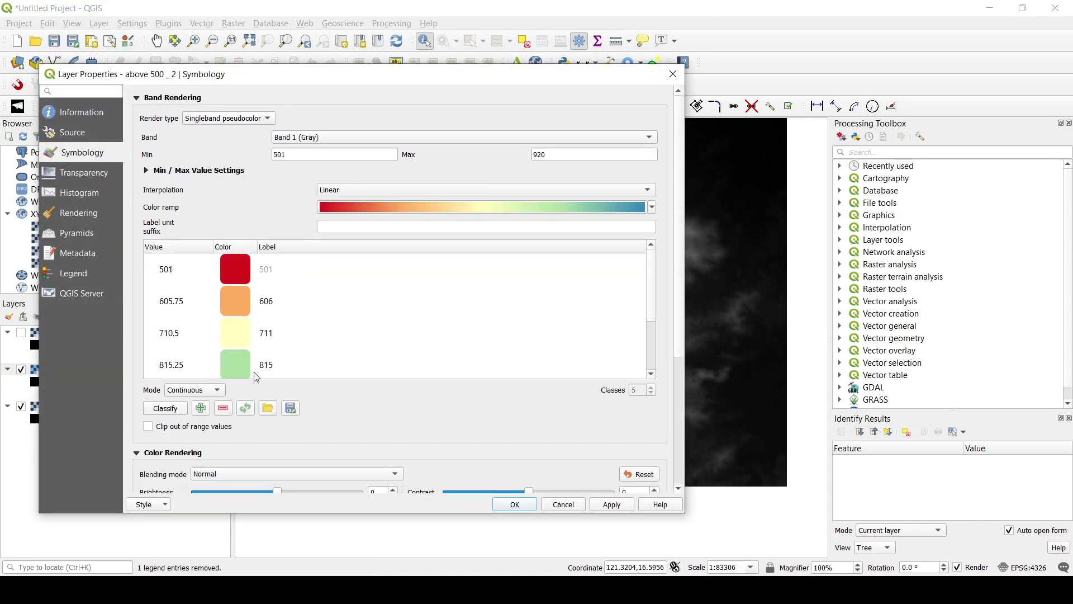
scroll(307, 363, down, 5)
click(611, 504)
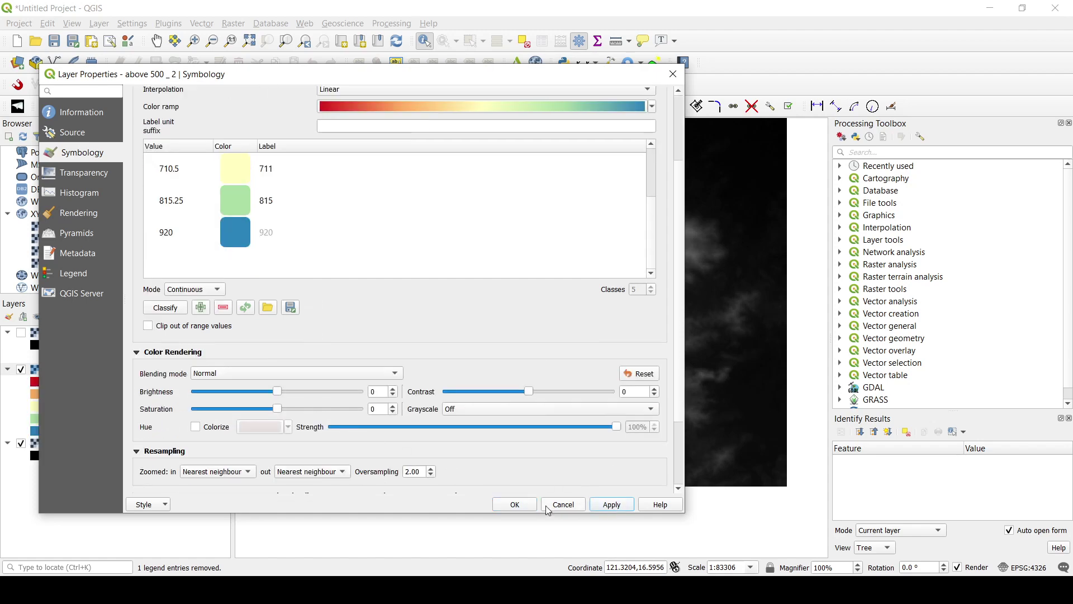
click(515, 504)
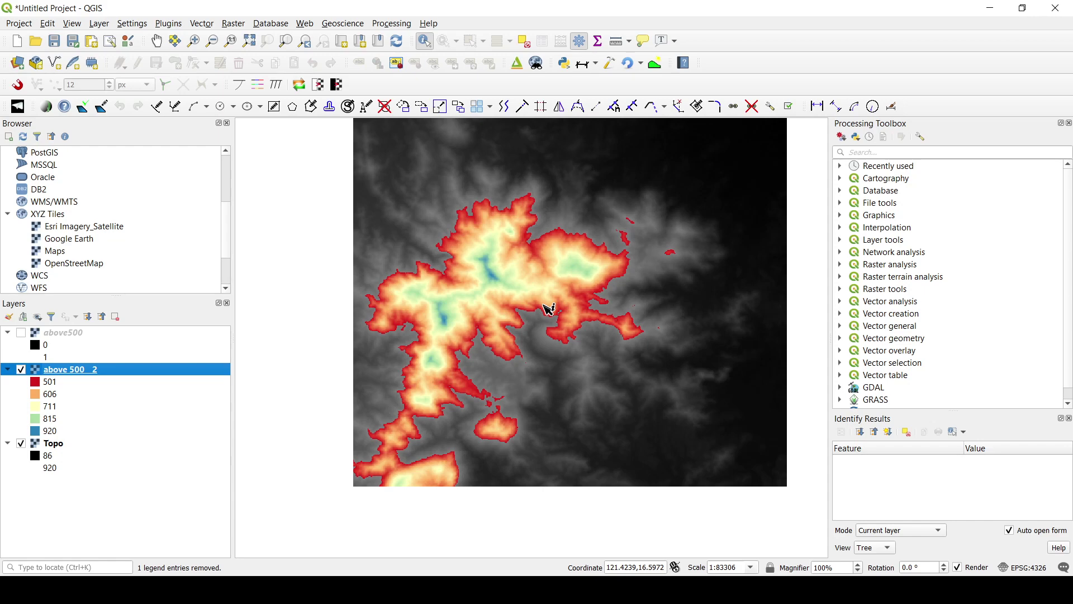
drag(549, 309, 508, 352)
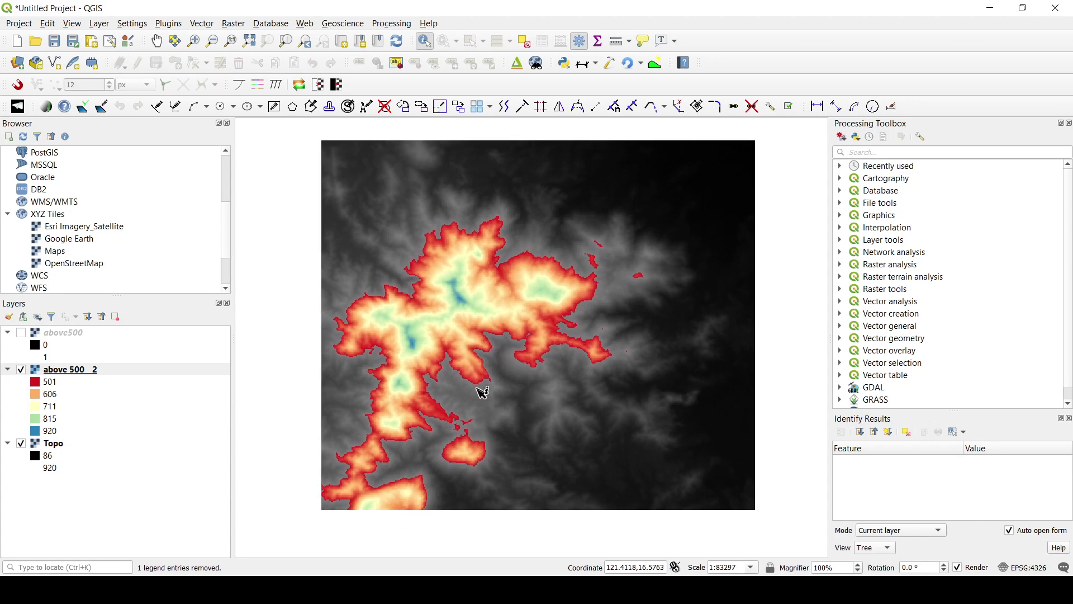
Build the raster calculator expression "Topo@1" - "above500@1" and close the calculator without running it.
click(233, 24)
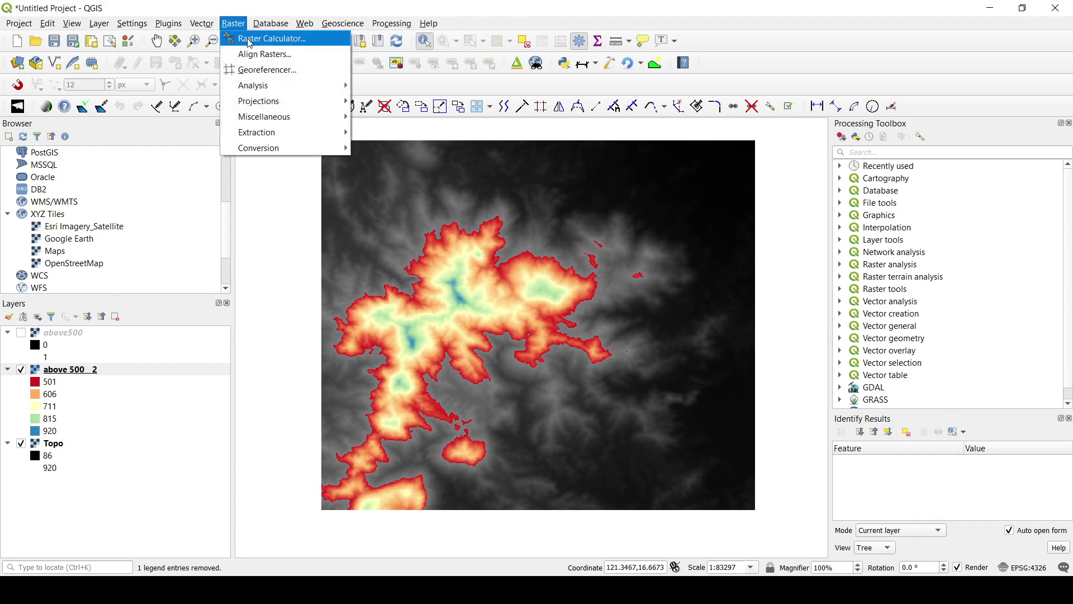
click(250, 39)
drag(769, 67, 753, 157)
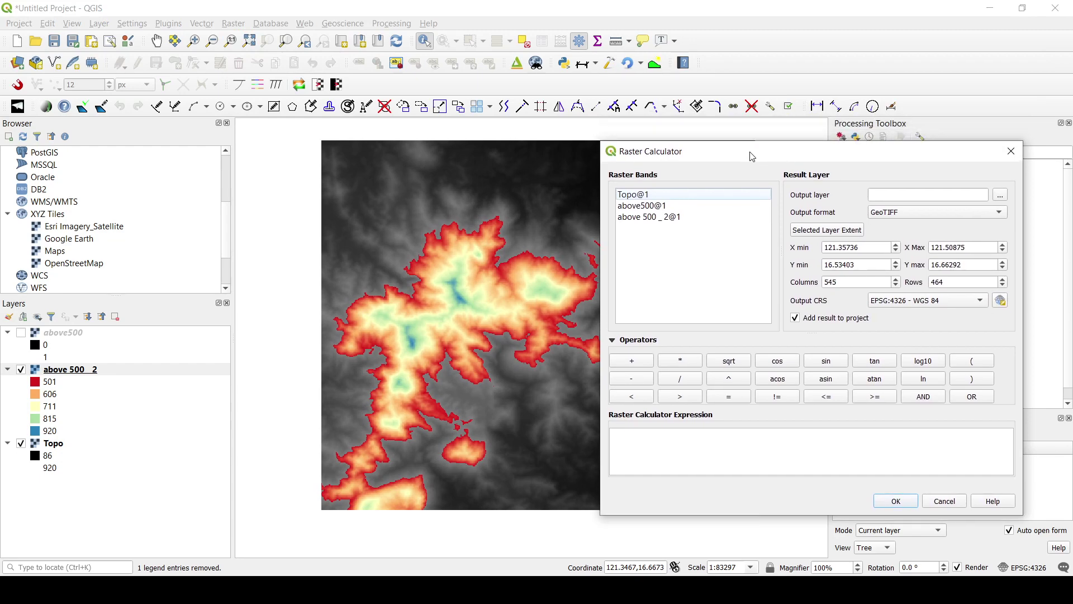
click(656, 193)
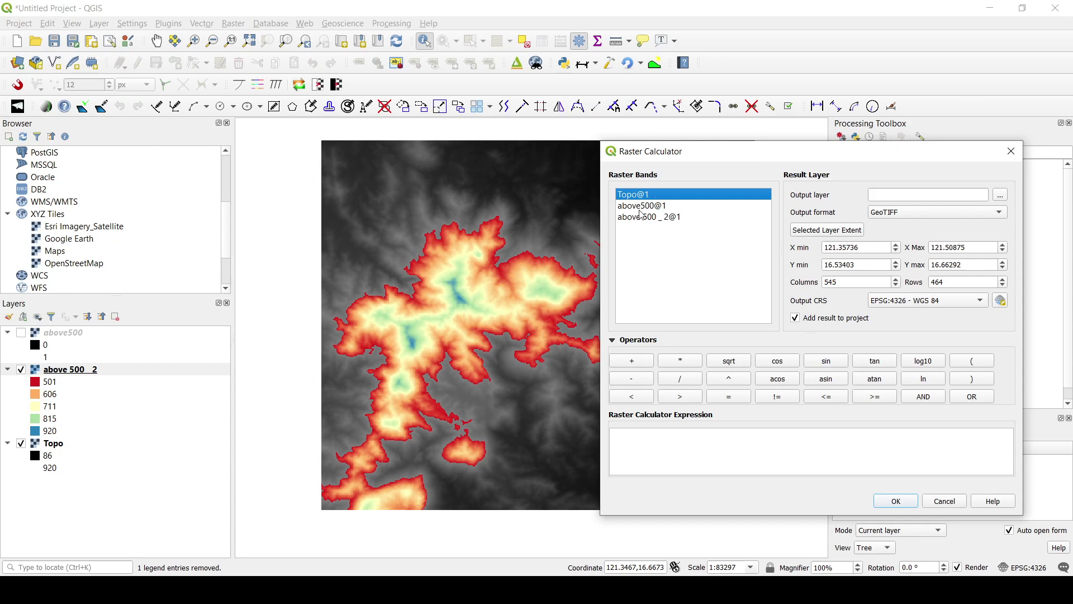
click(645, 206)
double_click(643, 196)
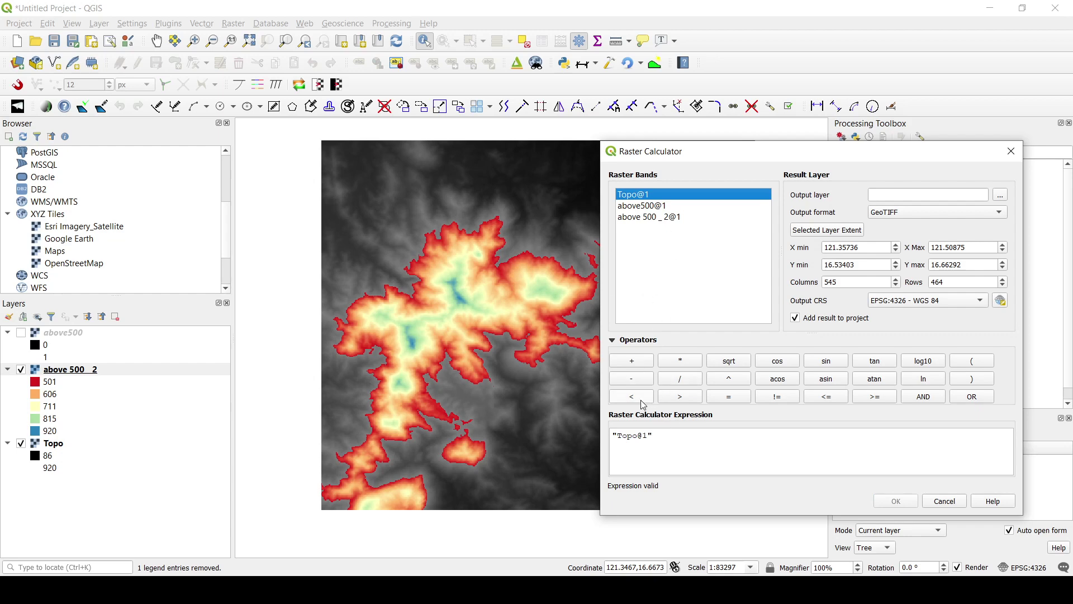
click(631, 379)
click(648, 208)
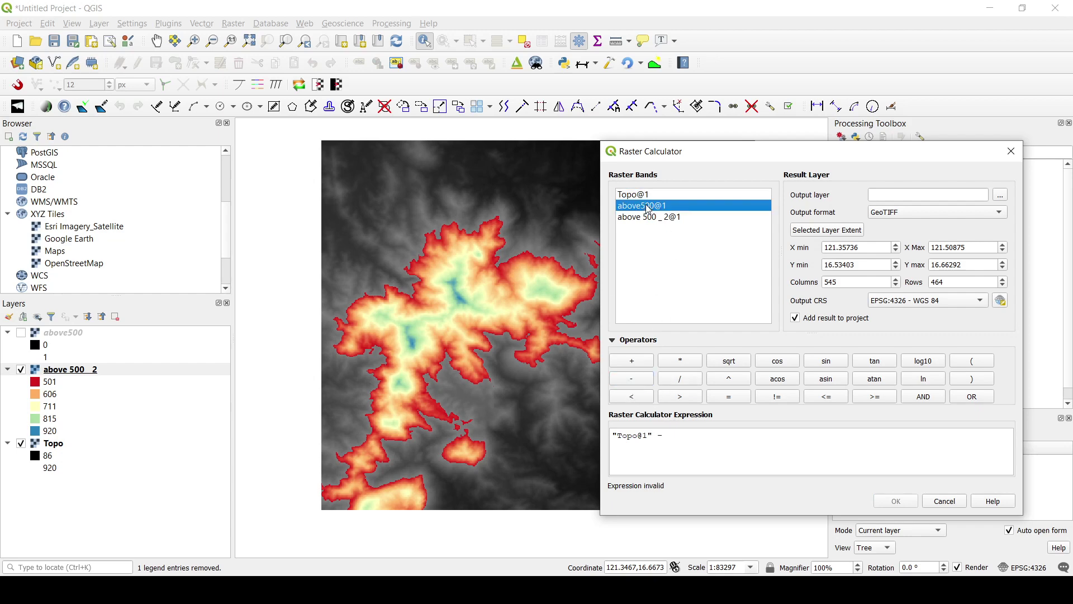
double_click(658, 206)
drag(663, 158, 687, 159)
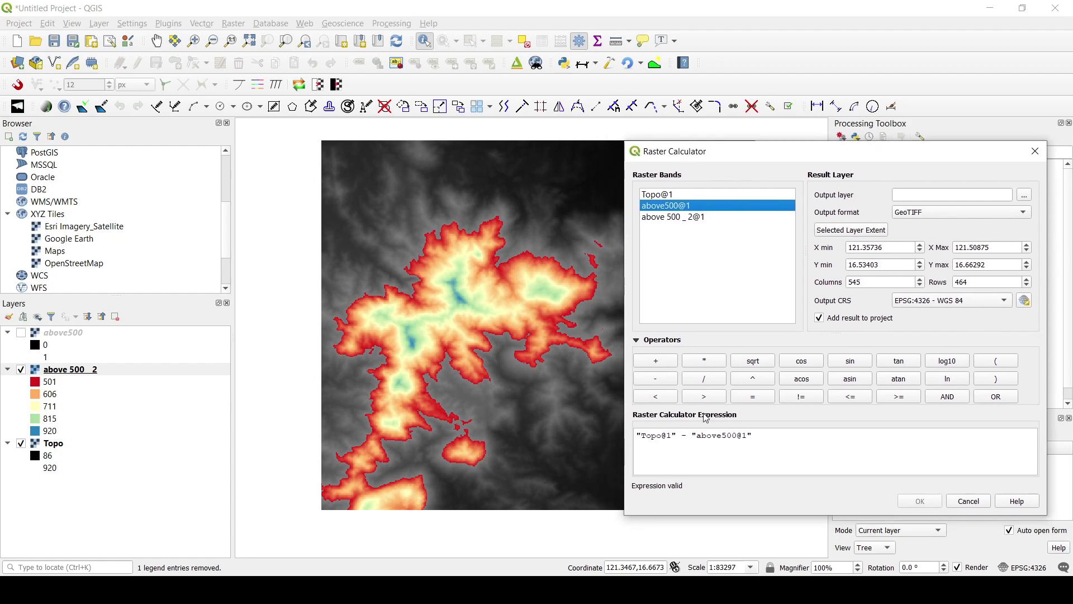
click(775, 435)
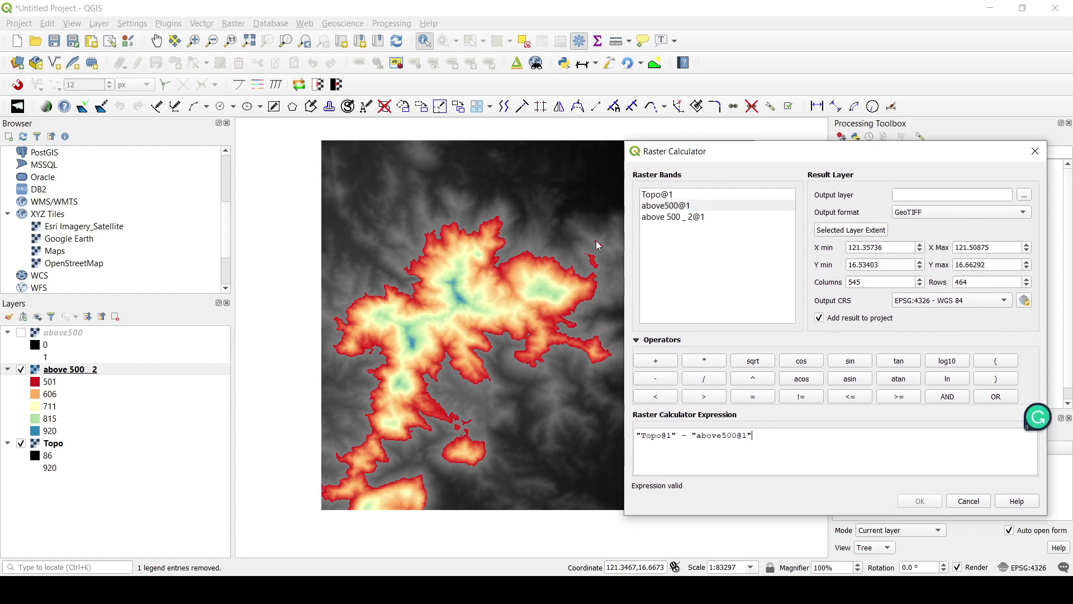
click(668, 197)
click(675, 208)
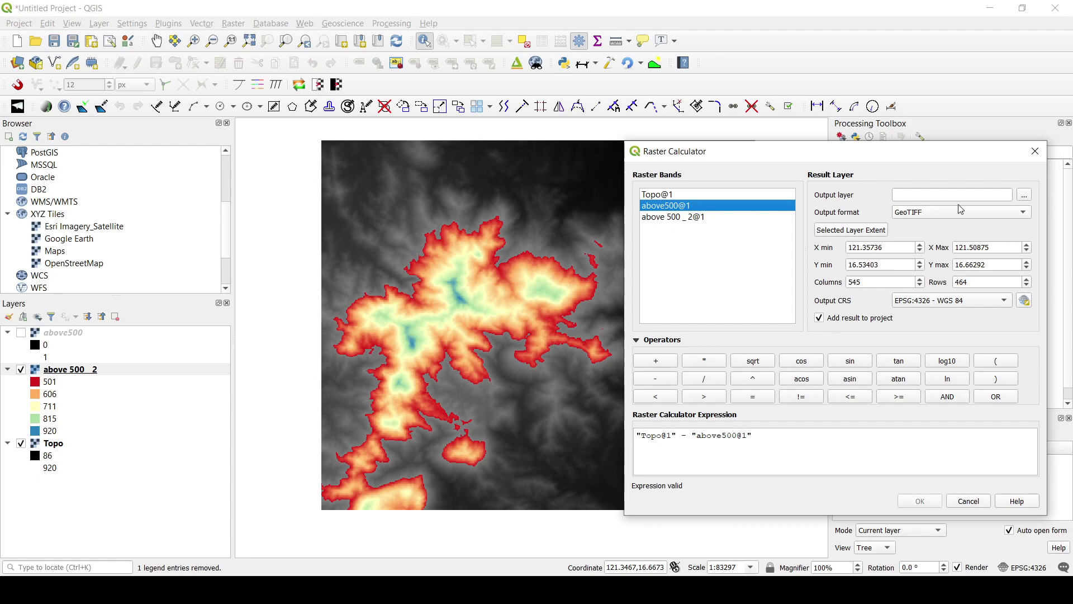
click(1035, 151)
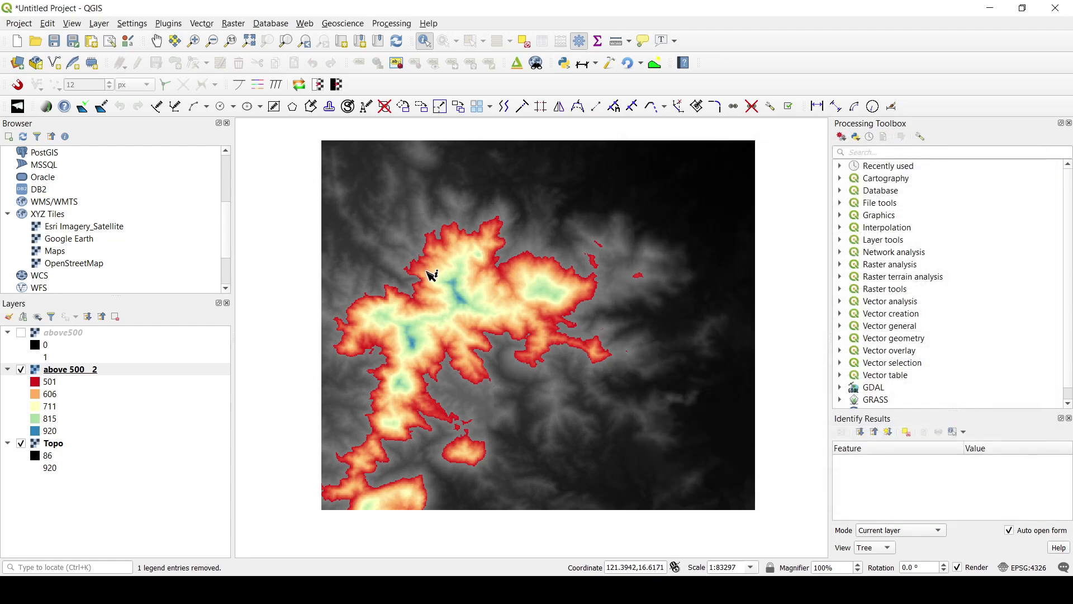